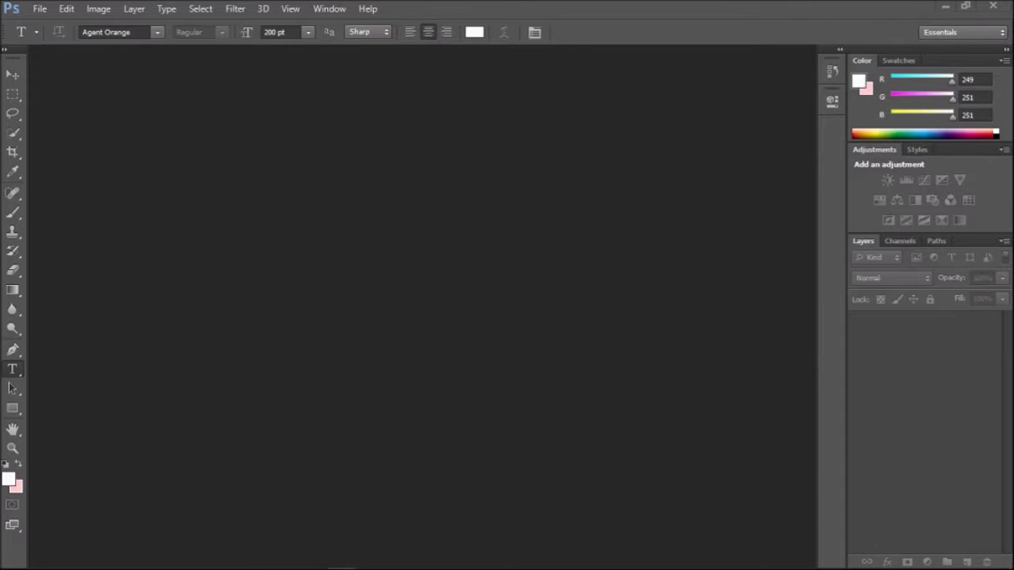
- Start a new document and name it Thumbnail
{"action": "left_click", "coordinate": [45, 10]}
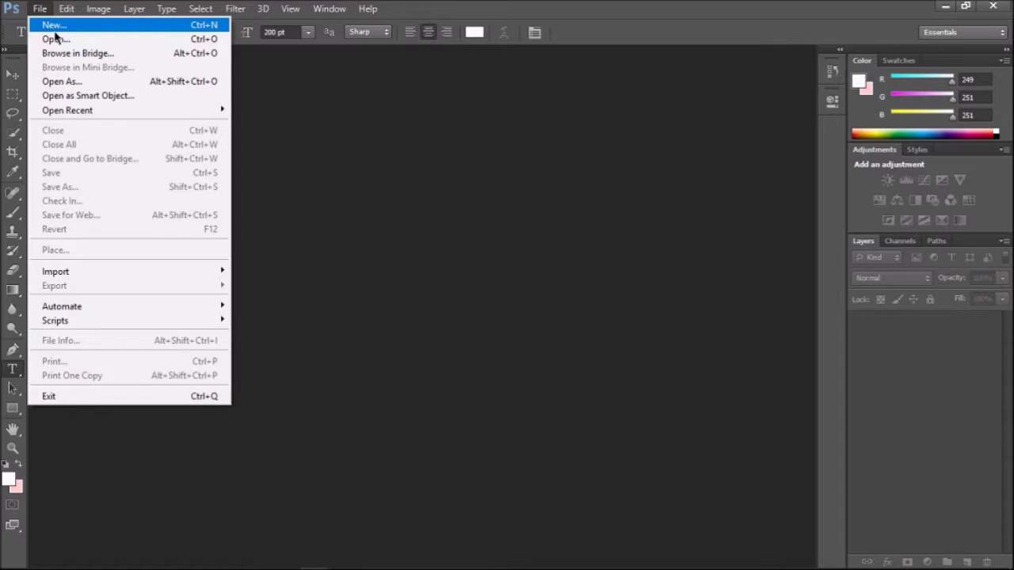
{"action": "left_click", "coordinate": [55, 30]}
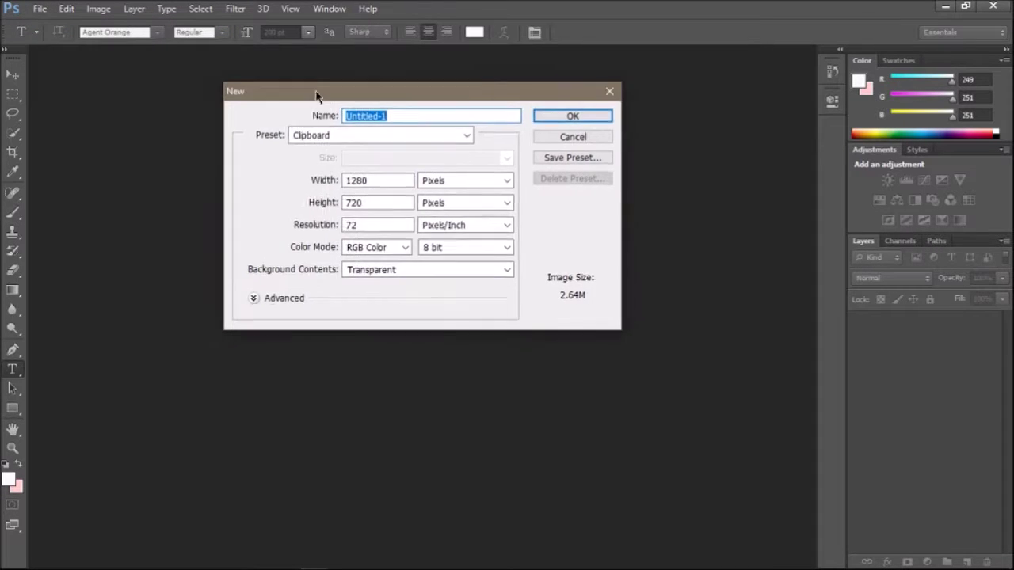
{"action": "left_click_drag", "start_coordinate": [316, 95], "coordinate": [207, 75]}
{"action": "key", "text": "BackSpace"}
{"action": "type", "text": "Thumbnai"}
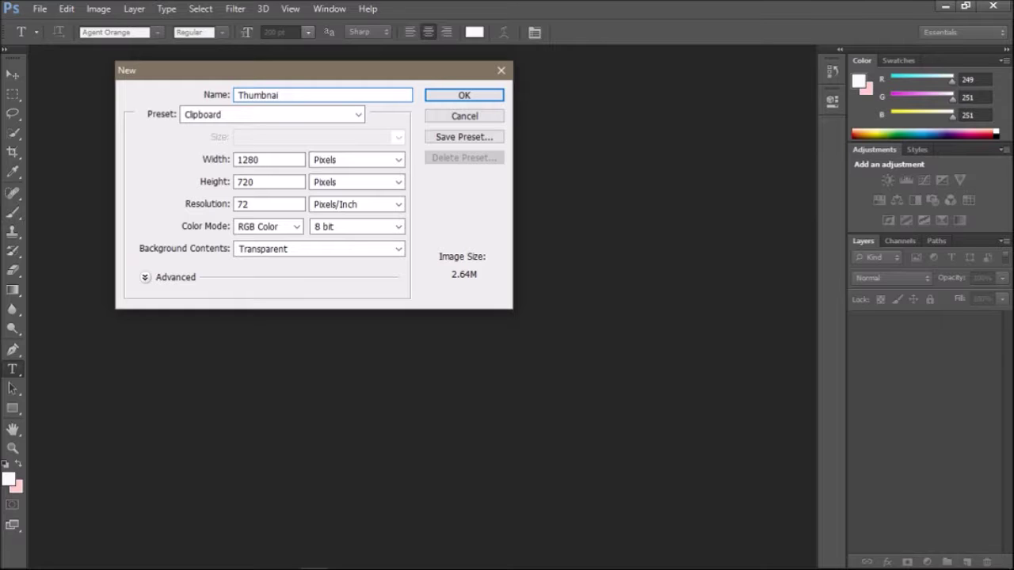
{"action": "type", "text": "l"}
- Set the new document's width to 1920 pixels and its height to 1080 pixels
{"action": "left_click", "coordinate": [239, 159]}
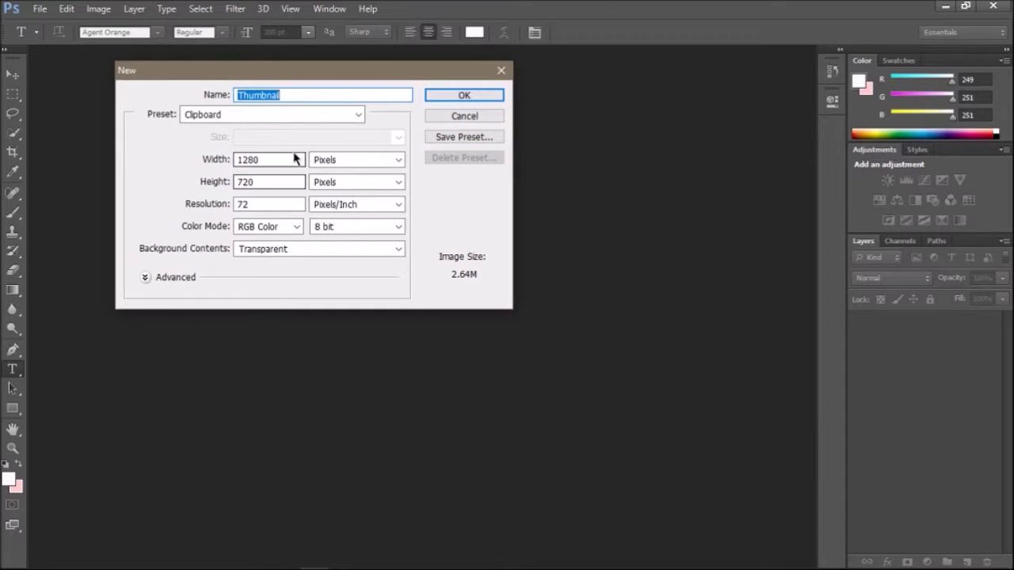
{"action": "left_click_drag", "start_coordinate": [264, 159], "coordinate": [224, 161]}
{"action": "key", "text": "BackSpace"}
{"action": "type", "text": "1929"}
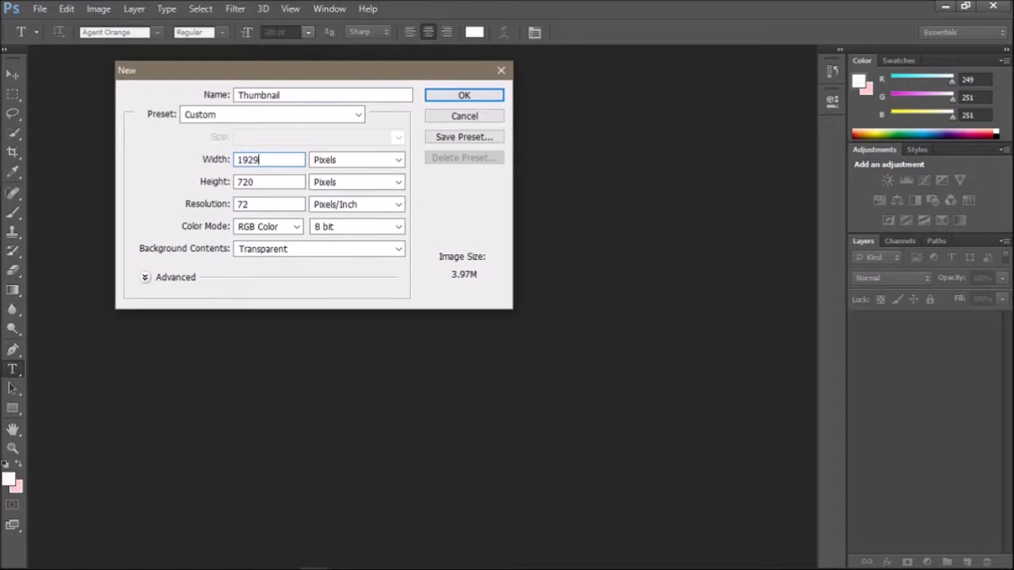
{"action": "key", "text": "BackSpace"}
{"action": "type", "text": "0"}
{"action": "key", "text": "Tab"}
{"action": "key", "text": "Tab"}
{"action": "left_click_drag", "start_coordinate": [267, 183], "coordinate": [209, 187]}
{"action": "key", "text": "BackSpace"}
{"action": "type", "text": "108"}
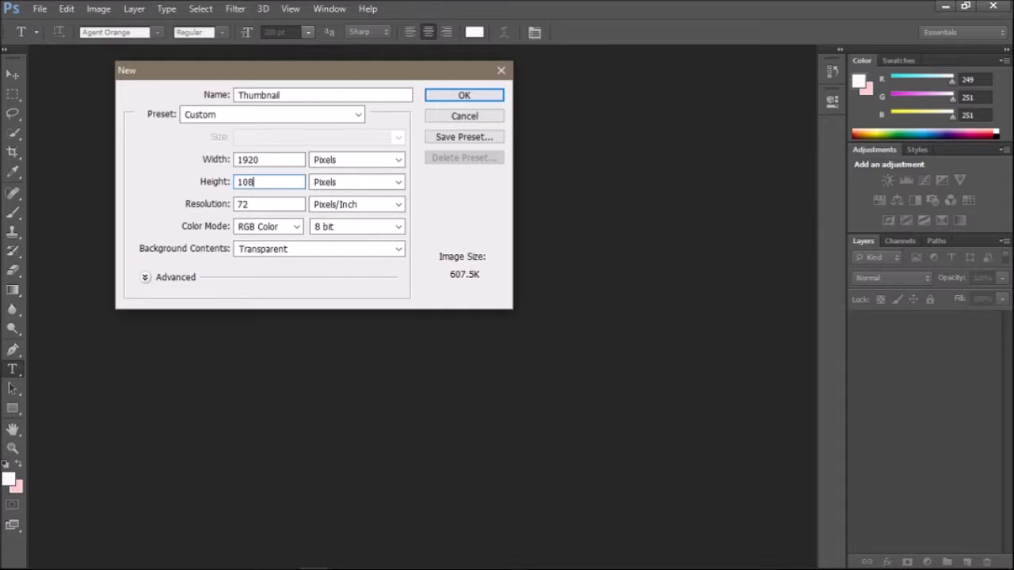
{"action": "type", "text": "0"}
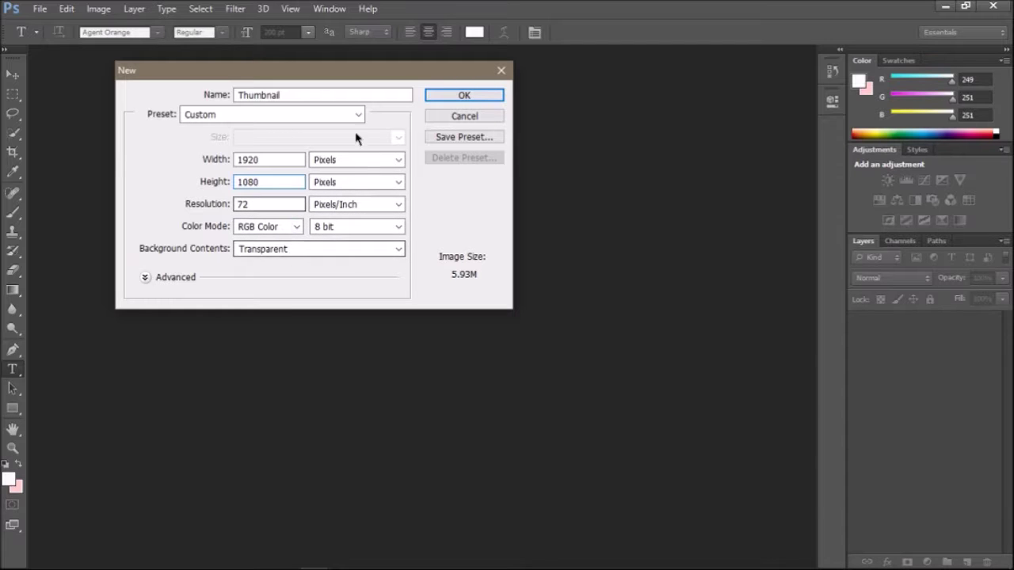
- Save the document settings as a preset named Thumbnail and create the document
{"action": "left_click", "coordinate": [449, 136]}
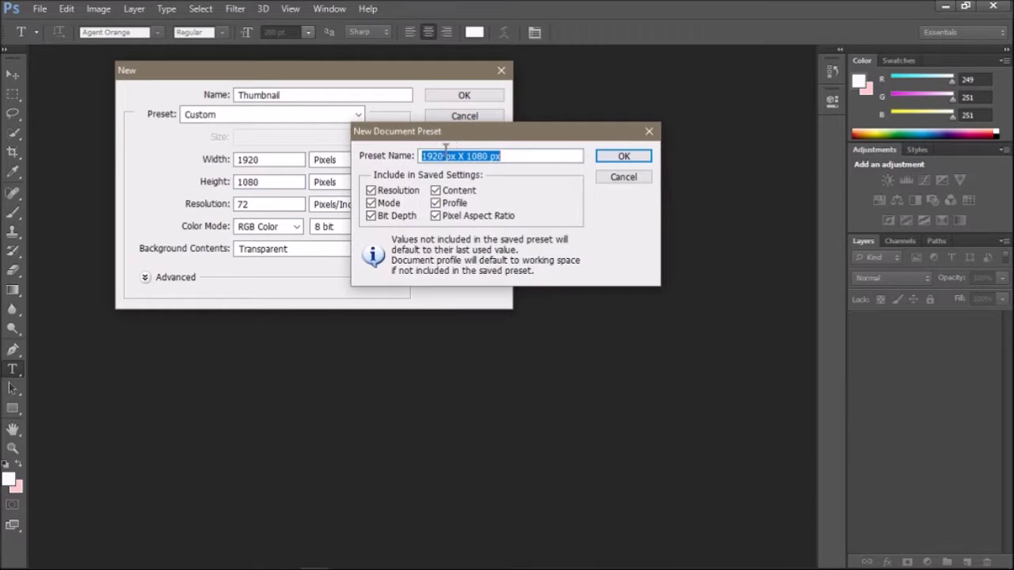
{"action": "left_click_drag", "start_coordinate": [519, 159], "coordinate": [401, 159]}
{"action": "key", "text": "BackSpace"}
{"action": "type", "text": "Thumbnail"}
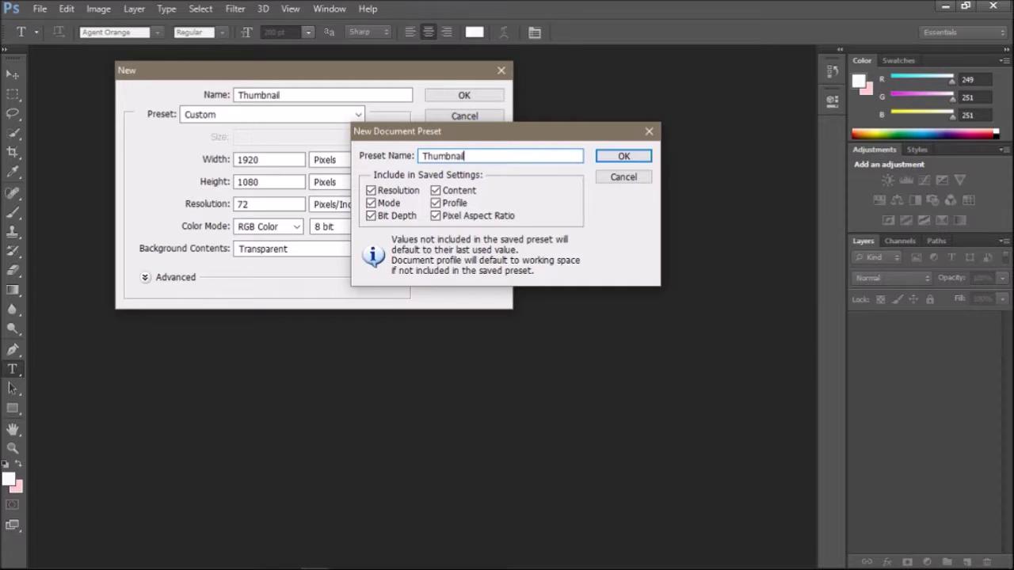
{"action": "left_click", "coordinate": [643, 158]}
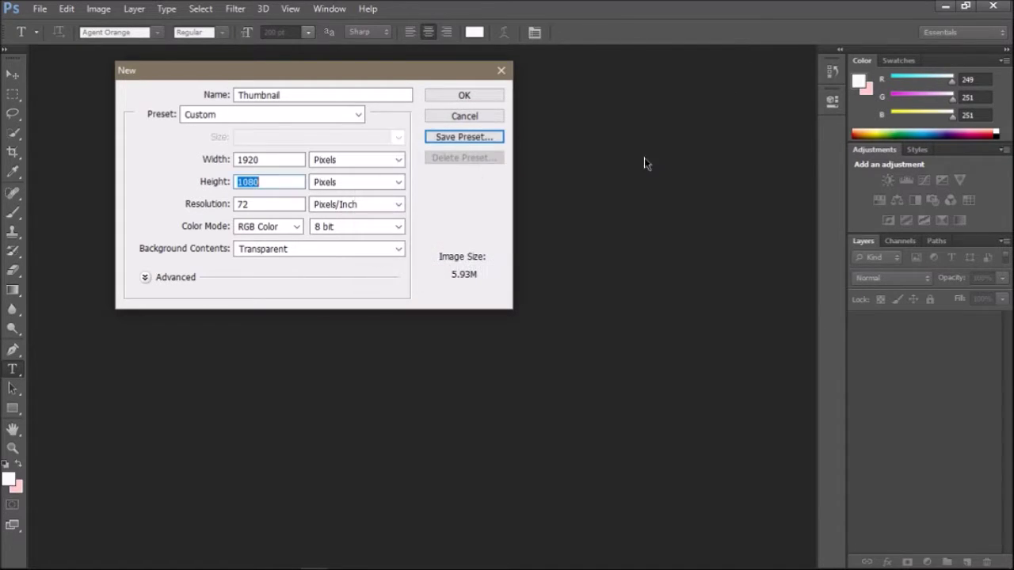
{"action": "left_click", "coordinate": [464, 95]}
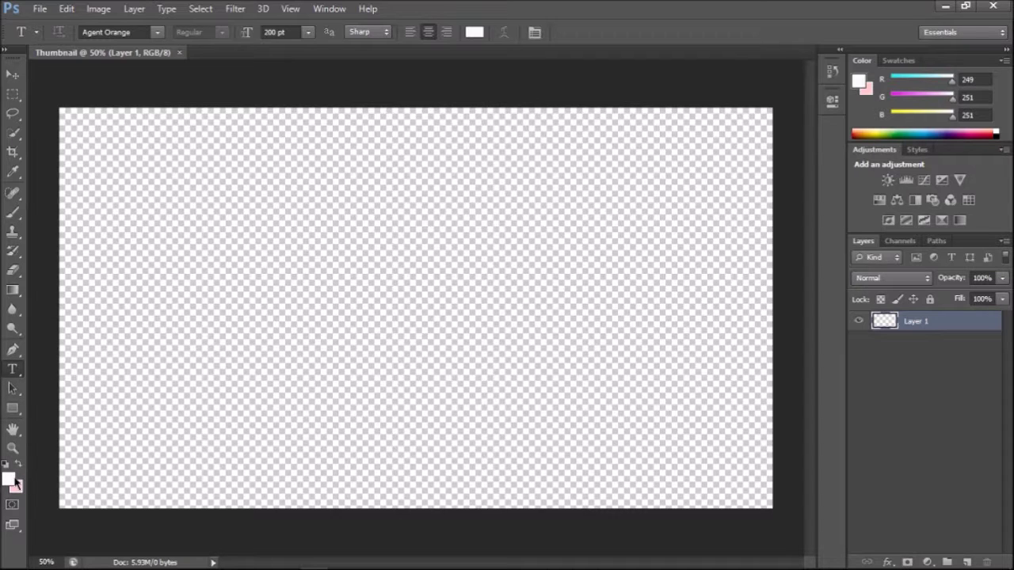
- Set the foreground colour to pale turquoise (acf4f0) and accept pale pink (fecaca) as the background colour
{"action": "left_click", "coordinate": [9, 478]}
{"action": "left_click_drag", "start_coordinate": [690, 178], "coordinate": [450, 129]}
{"action": "left_click_drag", "start_coordinate": [311, 161], "coordinate": [362, 164]}
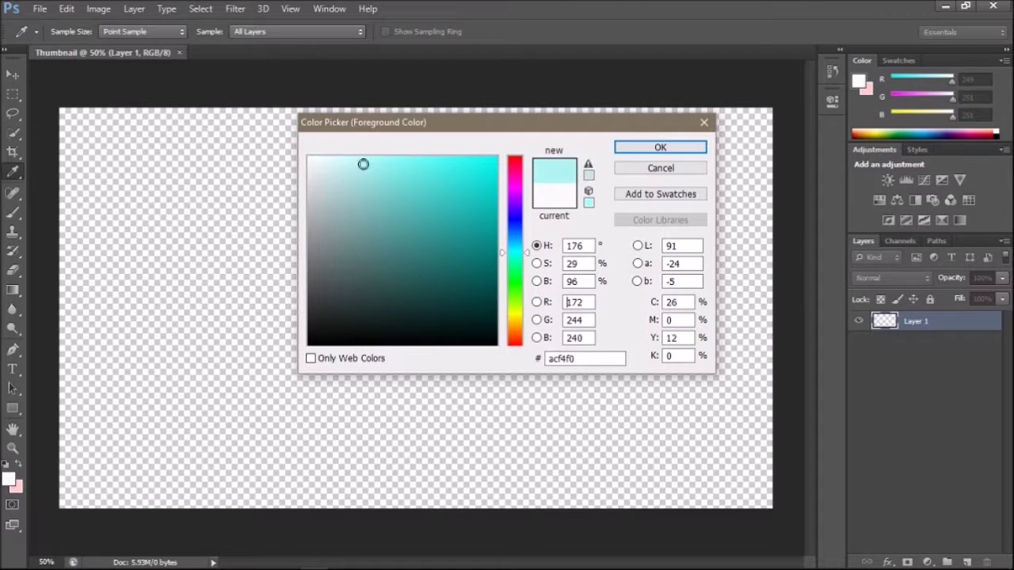
{"action": "left_click", "coordinate": [661, 147]}
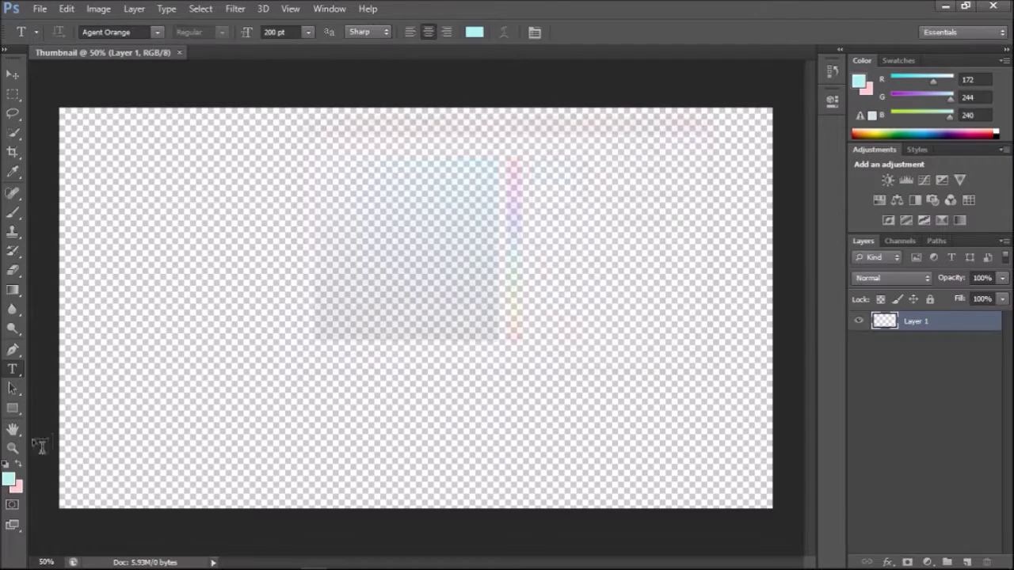
{"action": "left_click", "coordinate": [19, 491]}
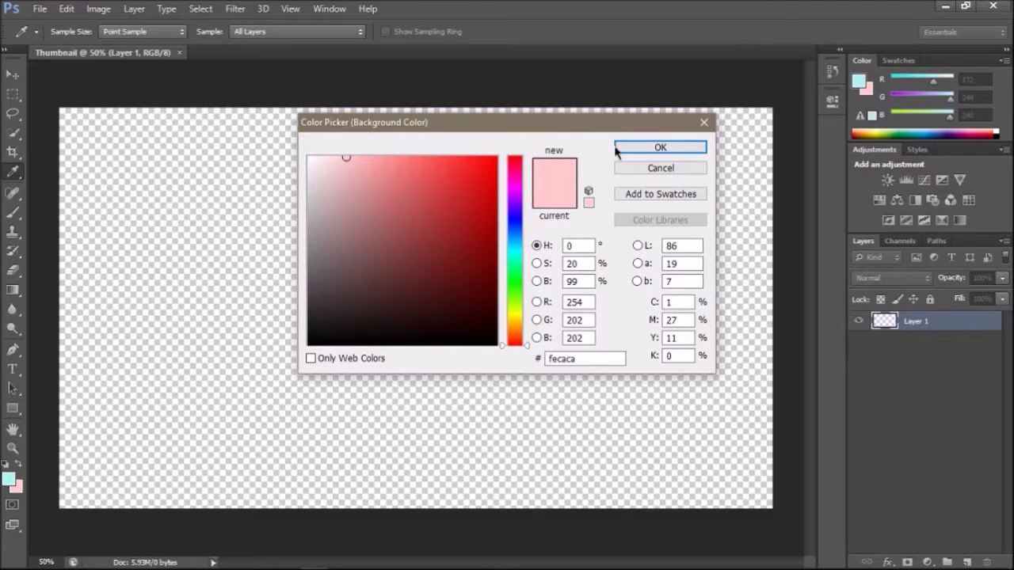
{"action": "left_click", "coordinate": [644, 149]}
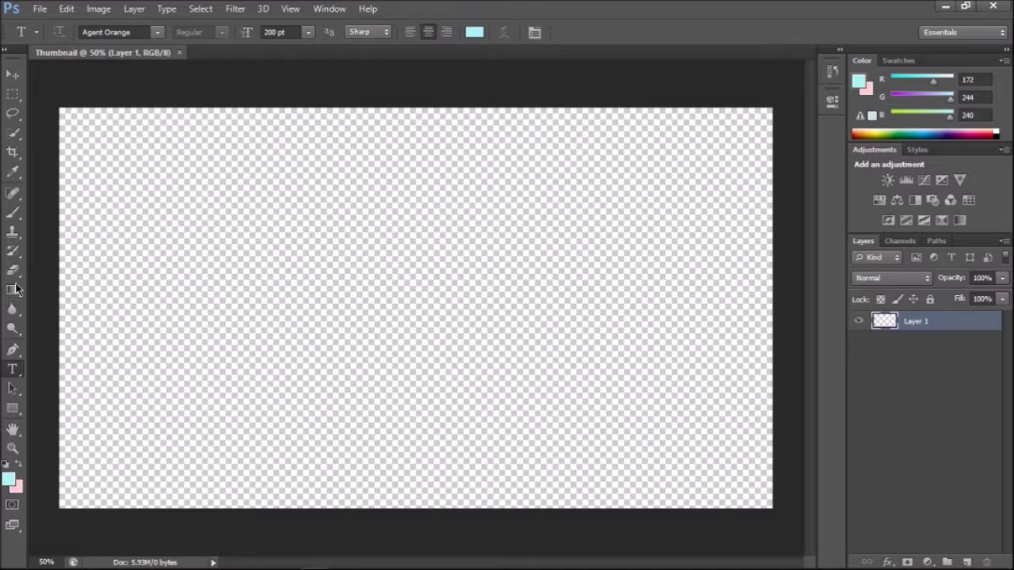
- Fill Layer 1 with a linear foreground-to-background gradient running diagonally from the canvas's upper-left corner to its lower-right corner
{"action": "left_click", "coordinate": [16, 291]}
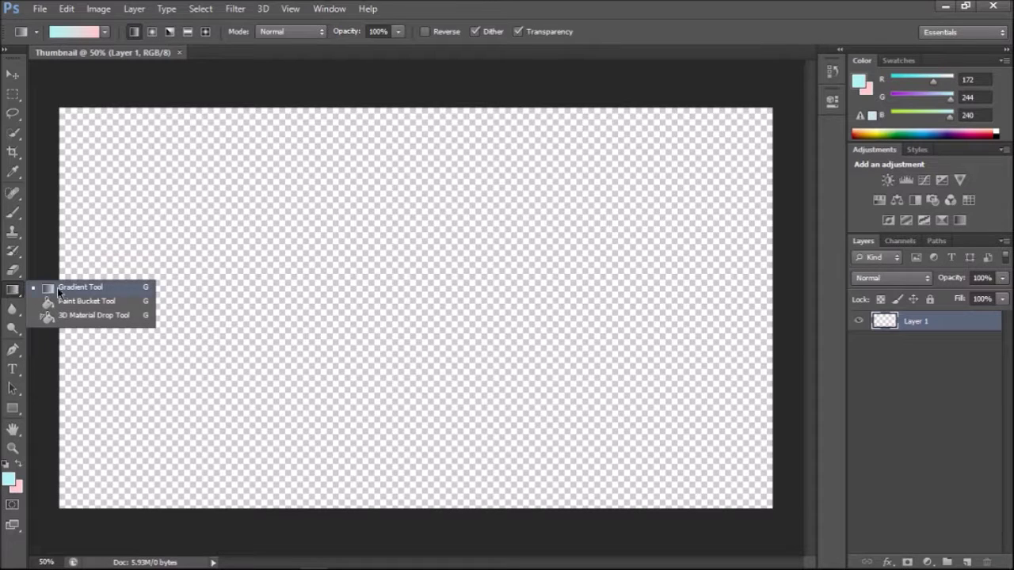
{"action": "left_click", "coordinate": [68, 287]}
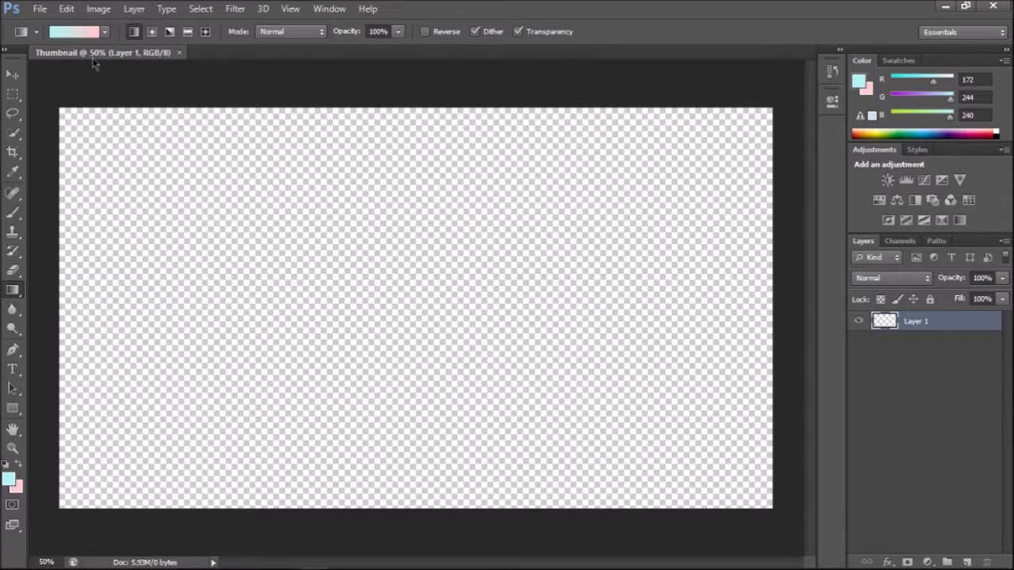
{"action": "left_click_drag", "start_coordinate": [58, 104], "coordinate": [770, 507]}
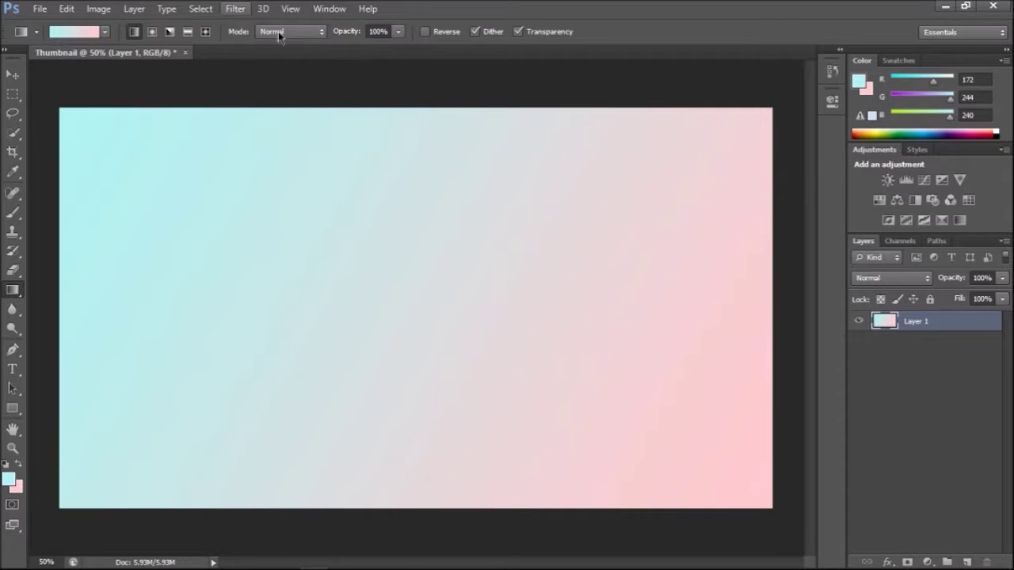
- Place the round corners.png image from the Desktop over the gradient and activate the Type tool
{"action": "left_click", "coordinate": [41, 10]}
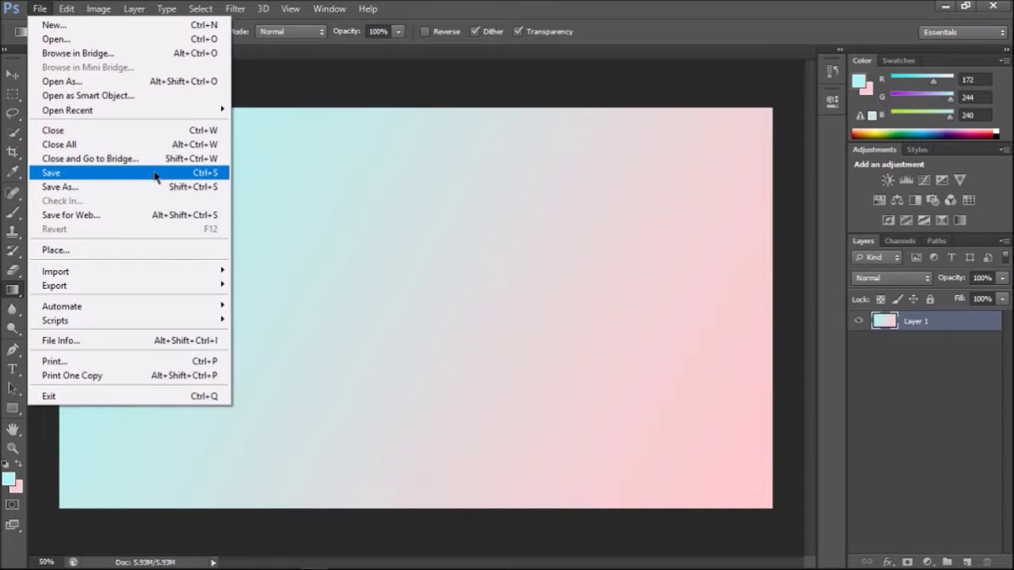
{"action": "left_click", "coordinate": [68, 251]}
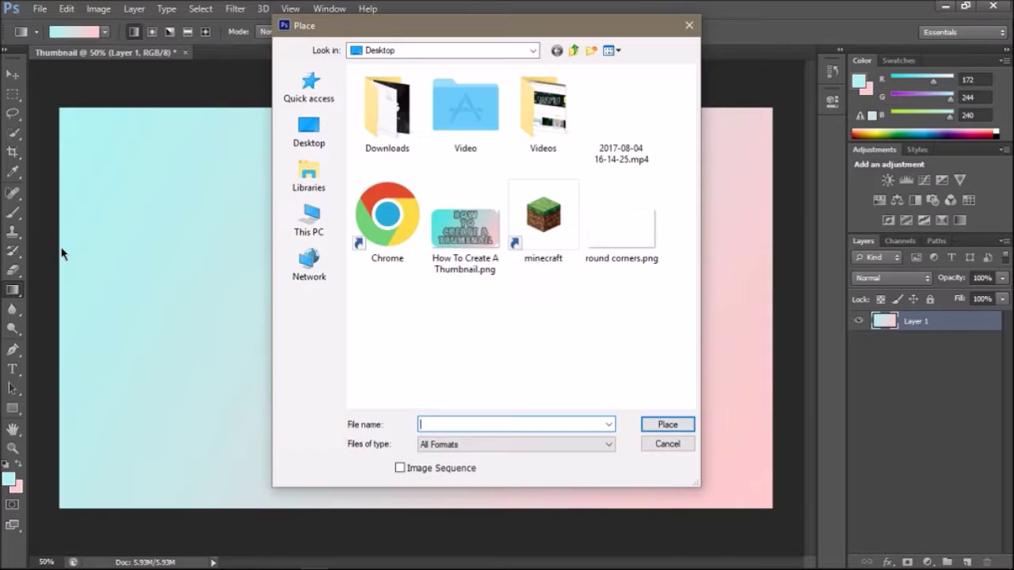
{"action": "double_click", "coordinate": [614, 231]}
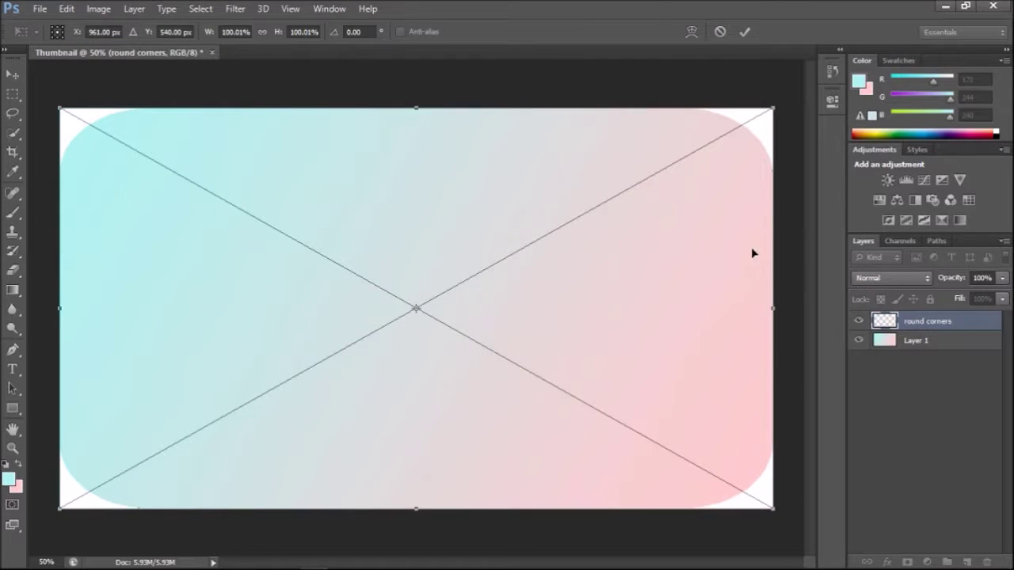
{"action": "key", "text": "Return"}
{"action": "key", "text": "g"}
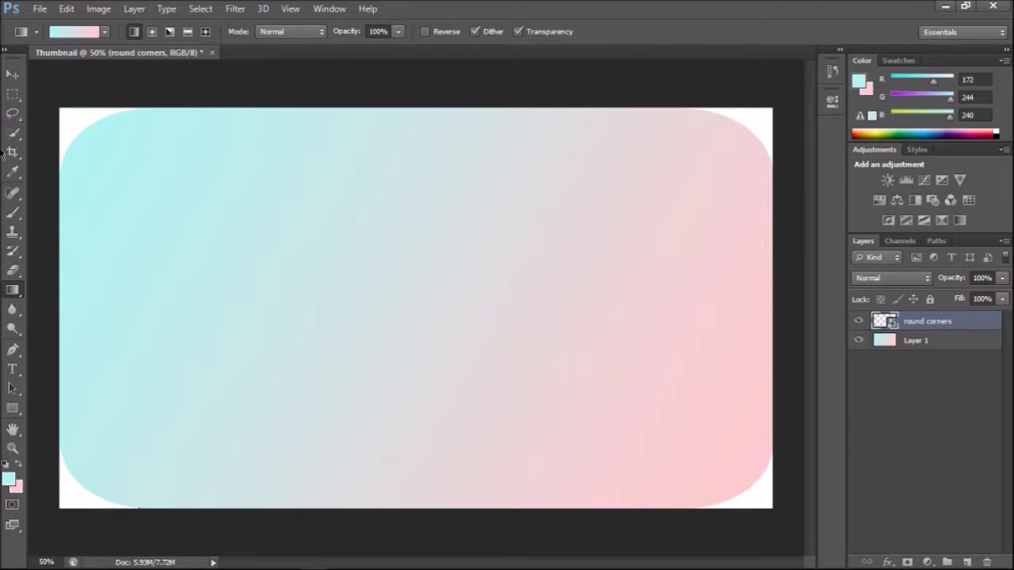
{"action": "left_click", "coordinate": [13, 369]}
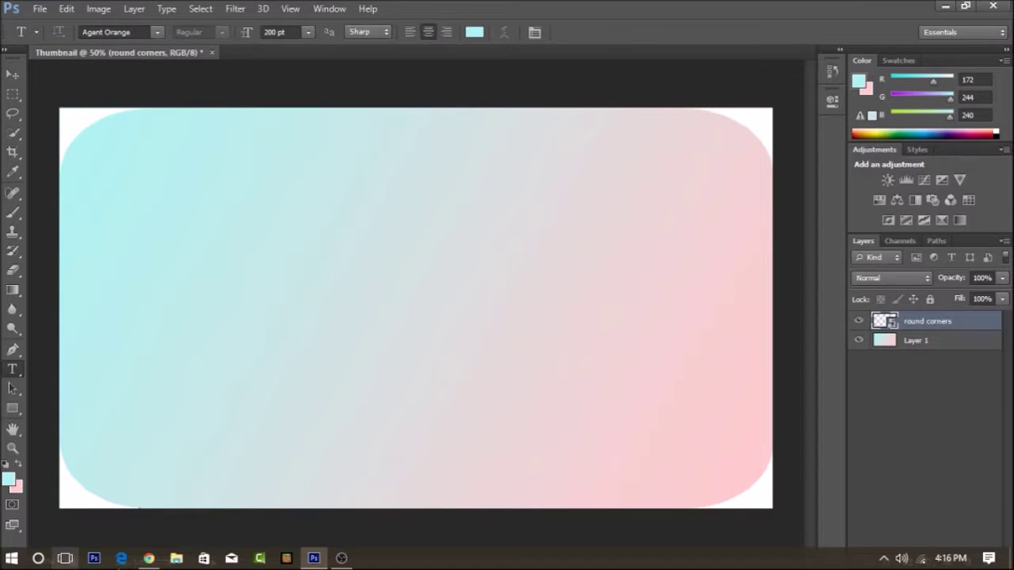
- Switch to Chrome, close the screen recorder page and open the dafontfree.net font download site
{"action": "left_click", "coordinate": [148, 558]}
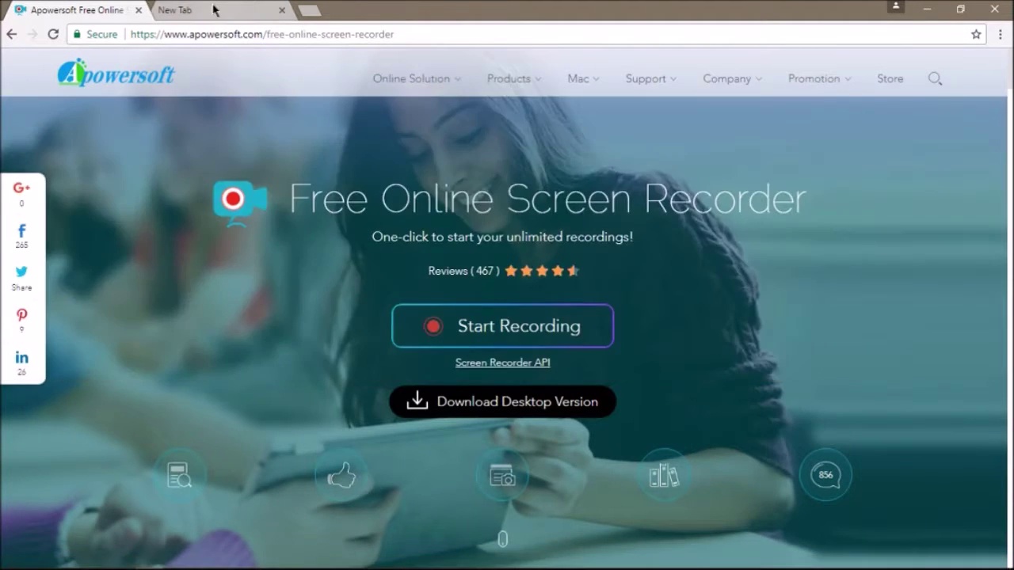
{"action": "left_click", "coordinate": [215, 10]}
{"action": "left_click", "coordinate": [130, 11]}
{"action": "left_click", "coordinate": [154, 20]}
{"action": "left_click", "coordinate": [138, 10]}
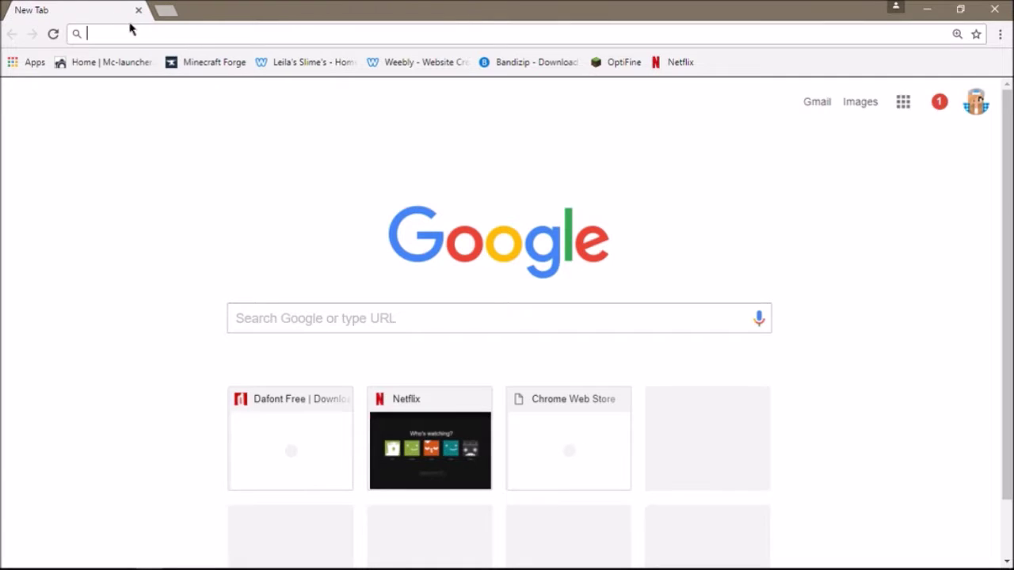
{"action": "type", "text": "d"}
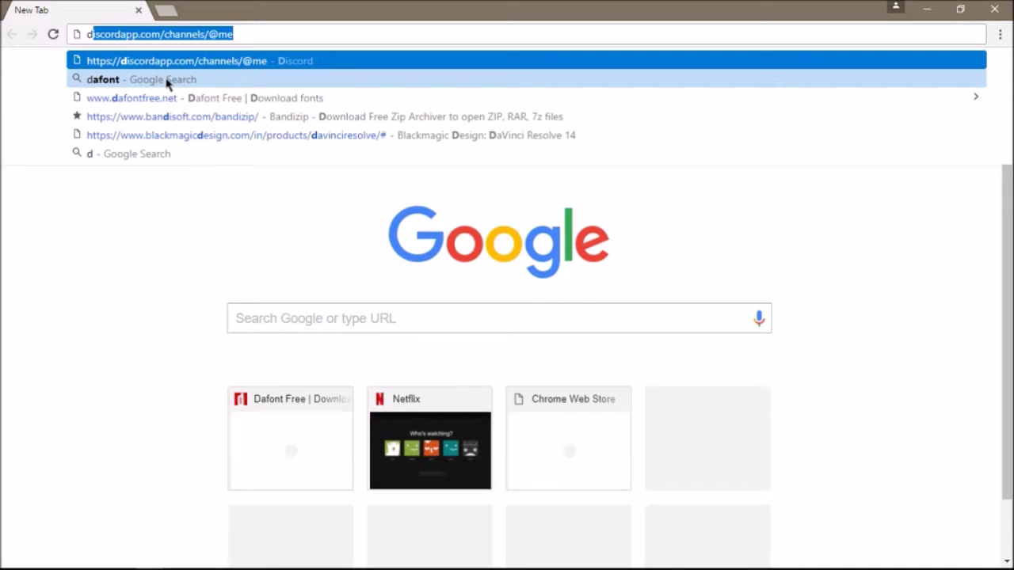
{"action": "type", "text": "a"}
{"action": "key", "text": "Return"}
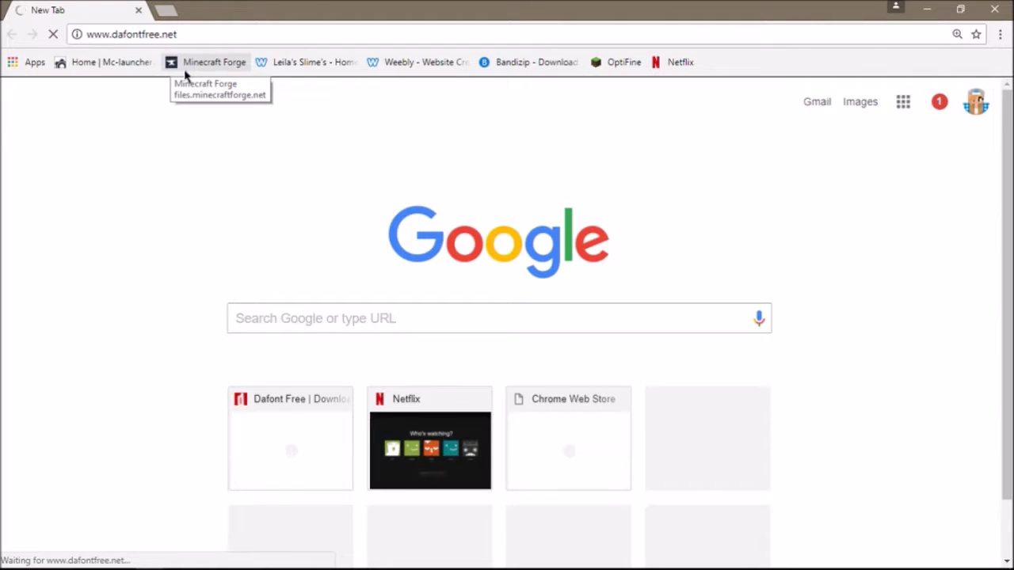
{"action": "left_click", "coordinate": [324, 439]}
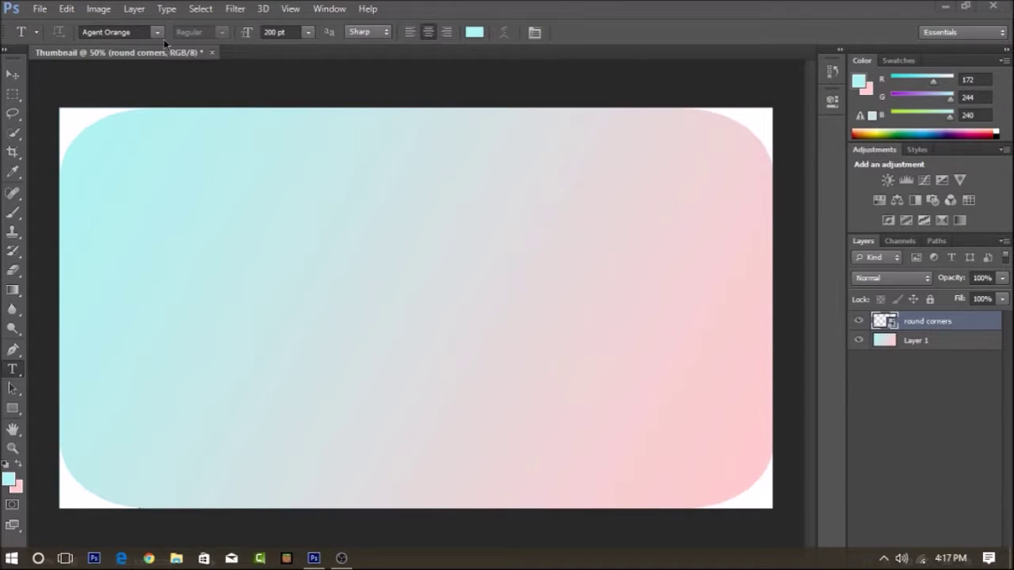
- Back in Photoshop, set the text font to Mr Headlines and start a text line in the canvas's upper-left area
{"action": "left_click", "coordinate": [157, 32]}
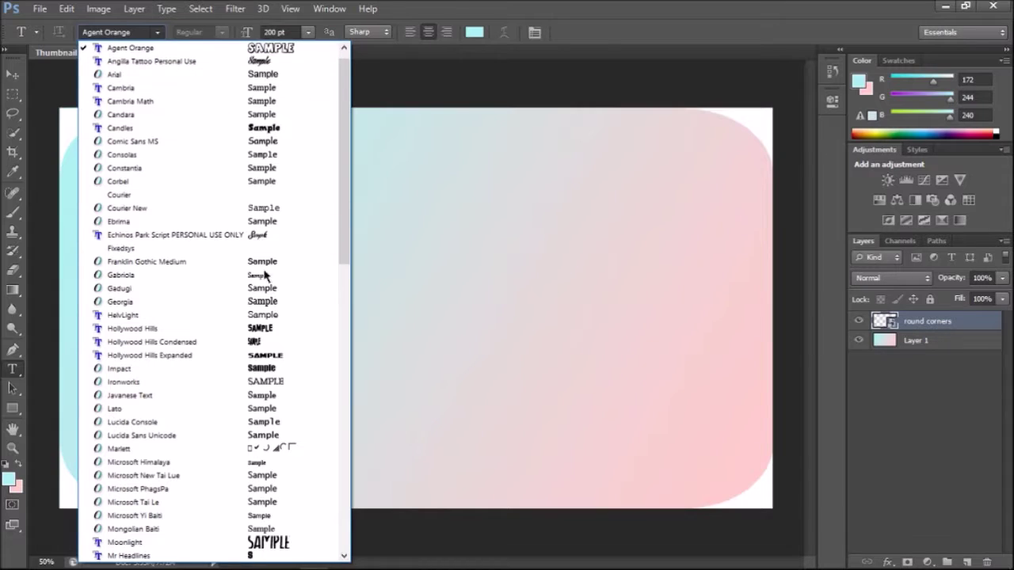
{"action": "scroll", "coordinate": [272, 309], "scroll_direction": "down", "scroll_amount": 2}
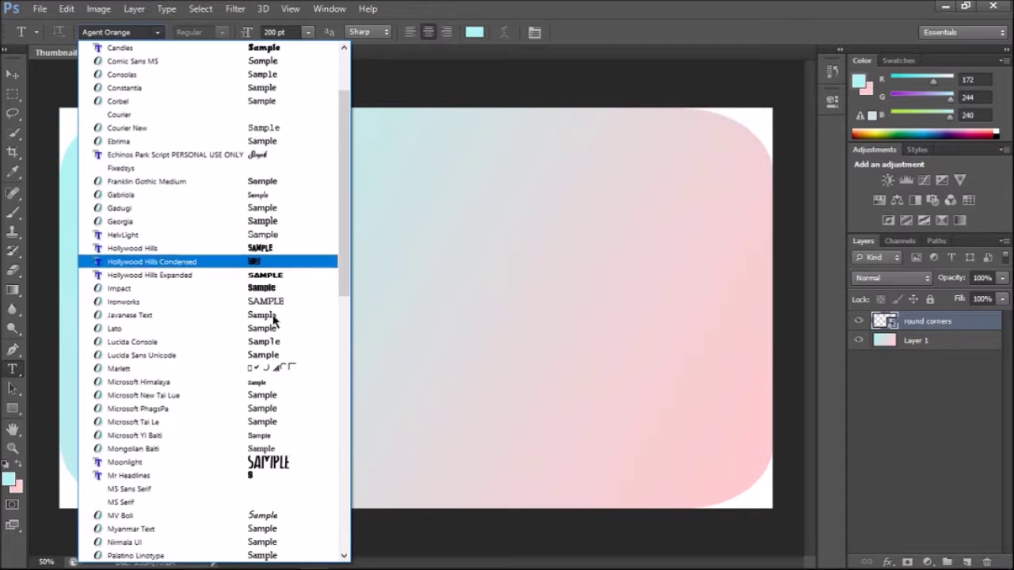
{"action": "left_click", "coordinate": [266, 477]}
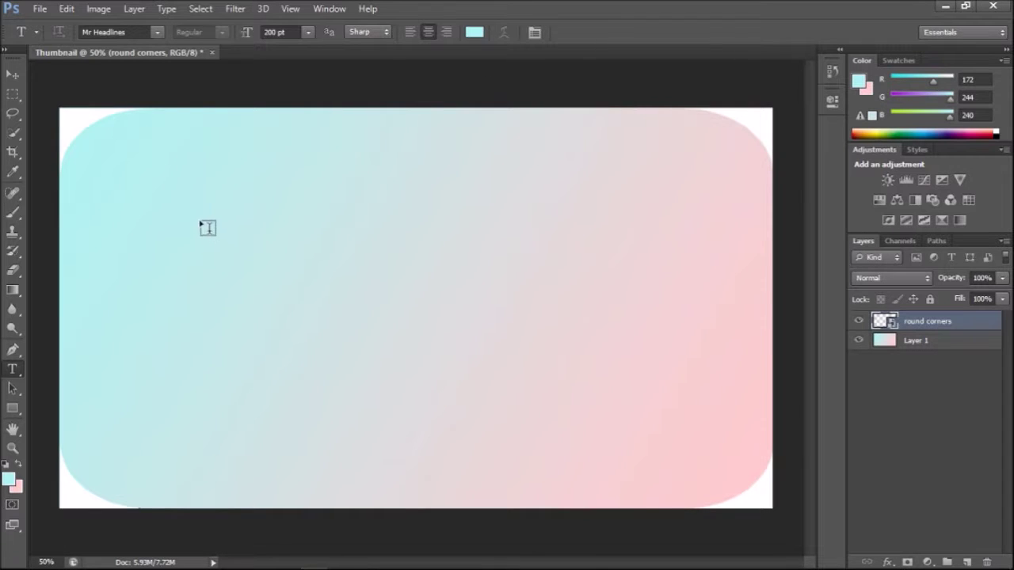
{"action": "left_click", "coordinate": [233, 174]}
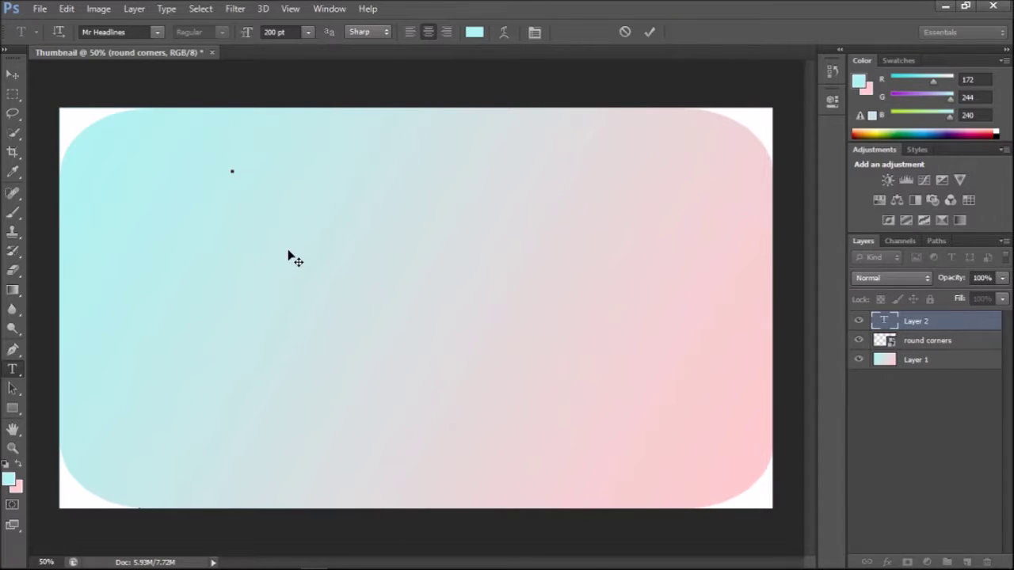
{"action": "type", "text": "TEXT"}
{"action": "key", "text": "BackSpace"}
{"action": "key", "text": "BackSpace"}
{"action": "key", "text": "BackSpace"}
{"action": "key", "text": "BackSpace"}
- Set the background colour to off-white #fff9f9
{"action": "left_click", "coordinate": [15, 484]}
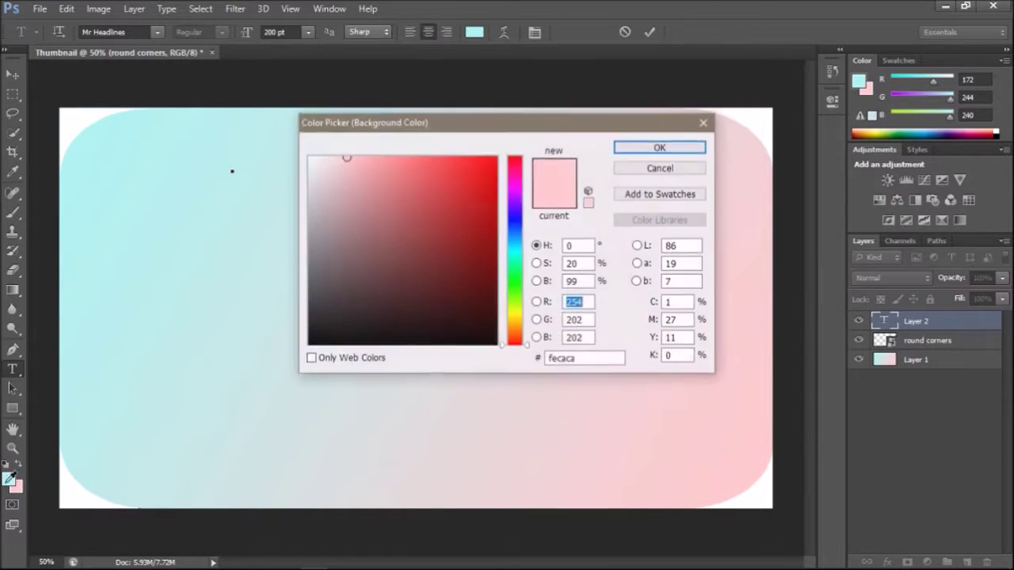
{"action": "left_click", "coordinate": [309, 157]}
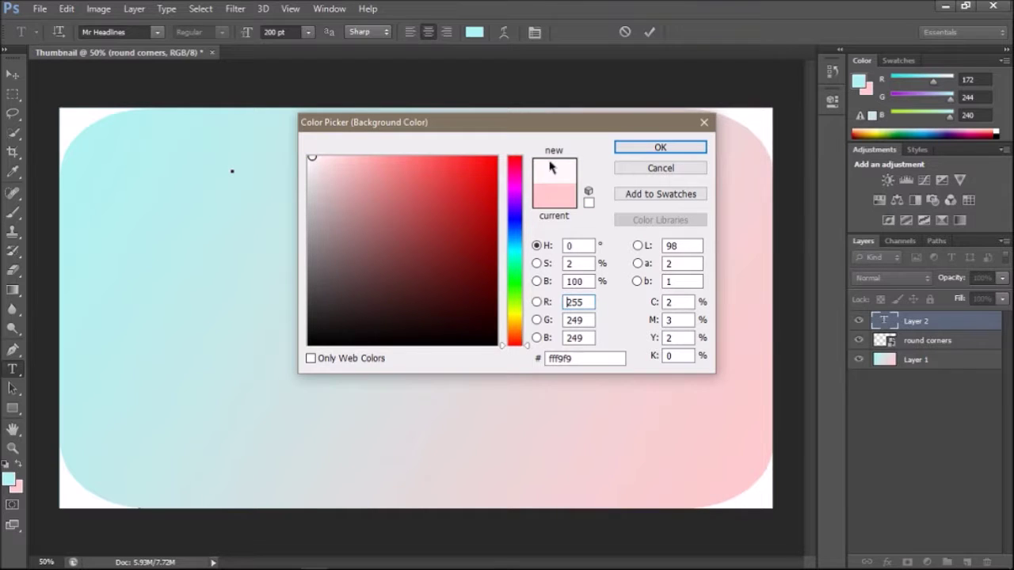
{"action": "left_click", "coordinate": [665, 149]}
- Enter trial text in the text line and set its colour to off-white #f2f9f9
{"action": "type", "text": "he"}
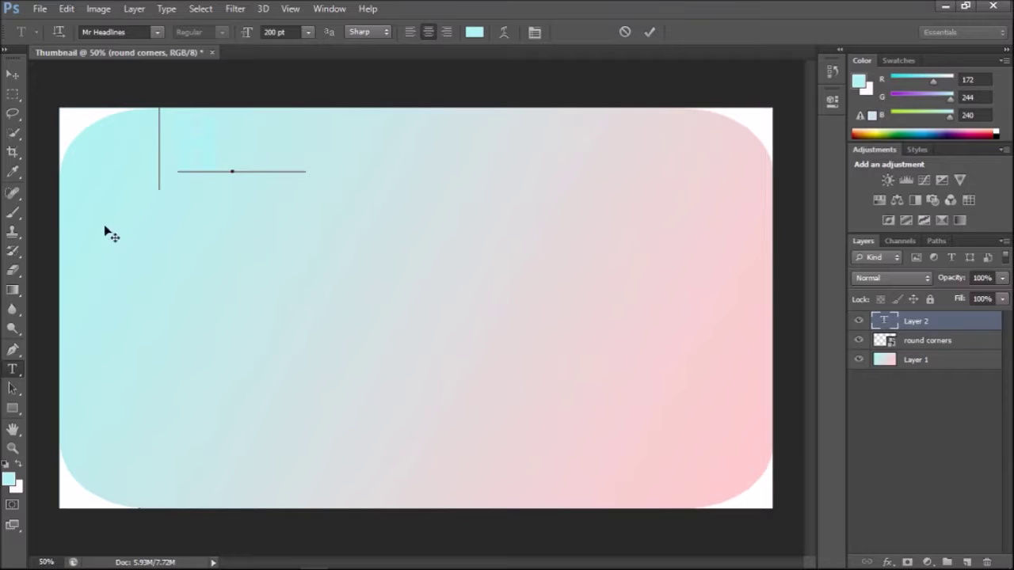
{"action": "left_click_drag", "start_coordinate": [306, 147], "coordinate": [199, 147]}
{"action": "left_click", "coordinate": [180, 147]}
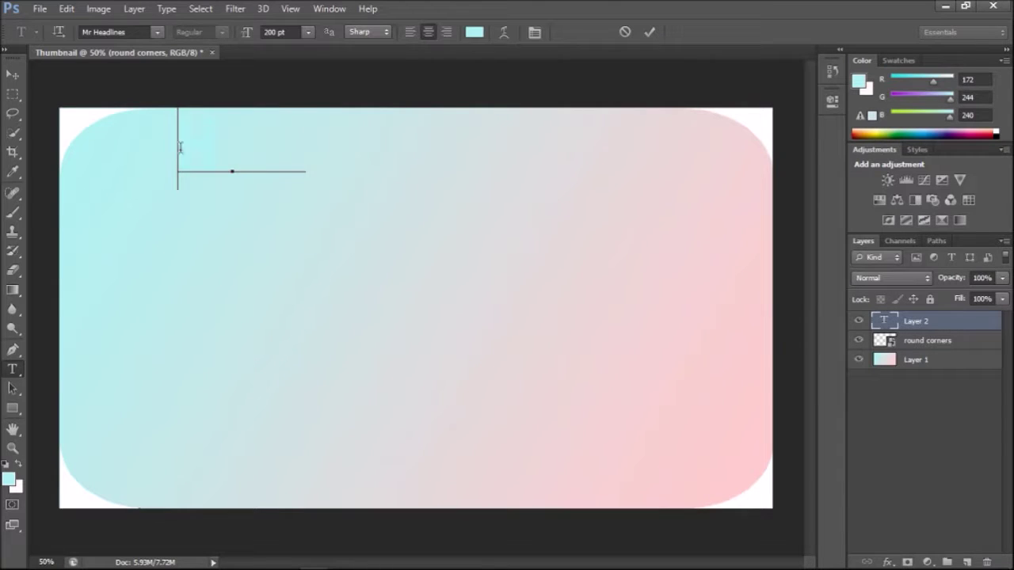
{"action": "key", "text": "ctrl+a"}
{"action": "left_click", "coordinate": [474, 32]}
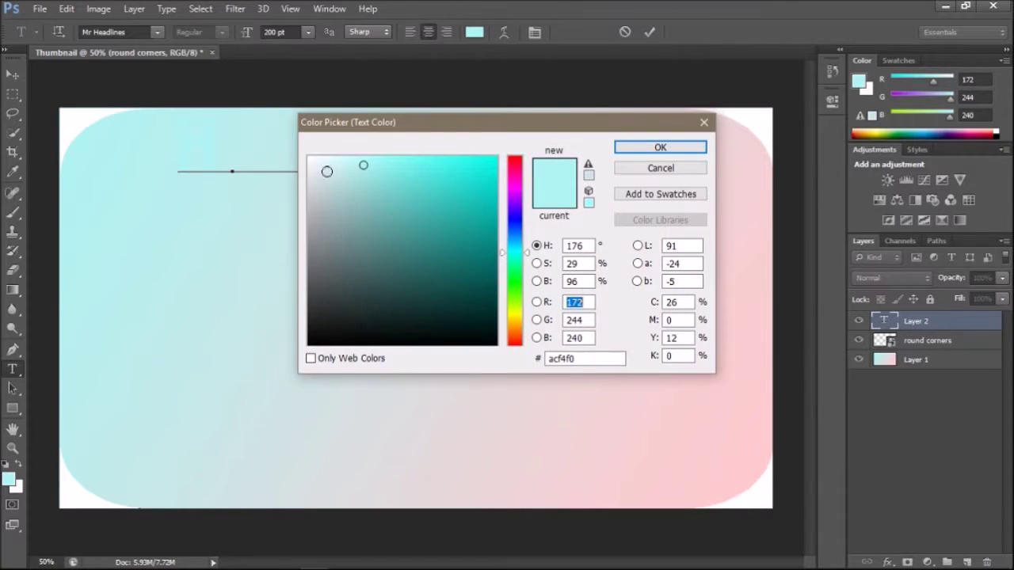
{"action": "left_click", "coordinate": [313, 160]}
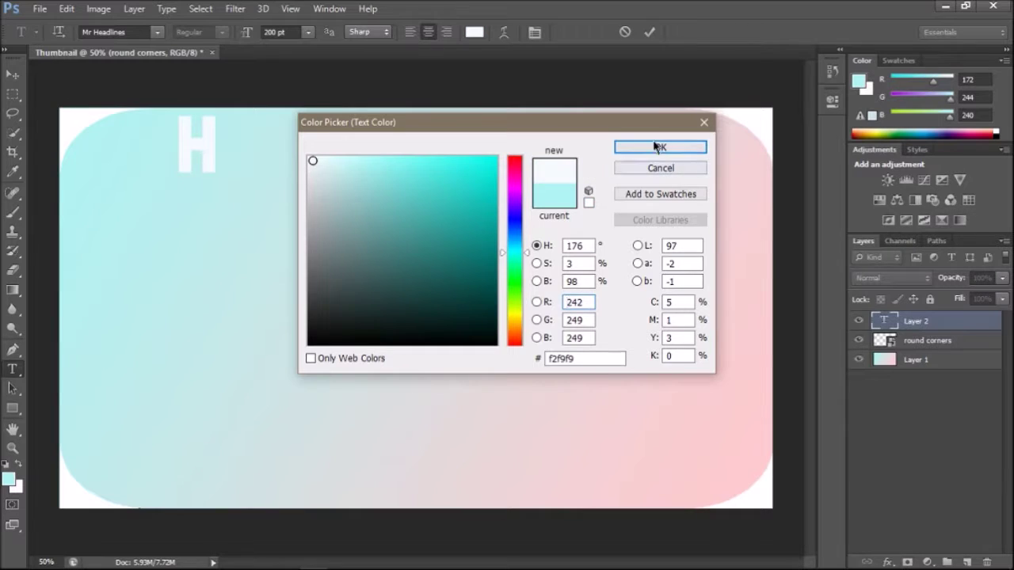
{"action": "left_click", "coordinate": [657, 148]}
- Clear the trial letter H from the text line and shift the line slightly within the canvas's upper-left area
{"action": "left_click", "coordinate": [246, 145]}
{"action": "left_click_drag", "start_coordinate": [323, 155], "coordinate": [291, 156]}
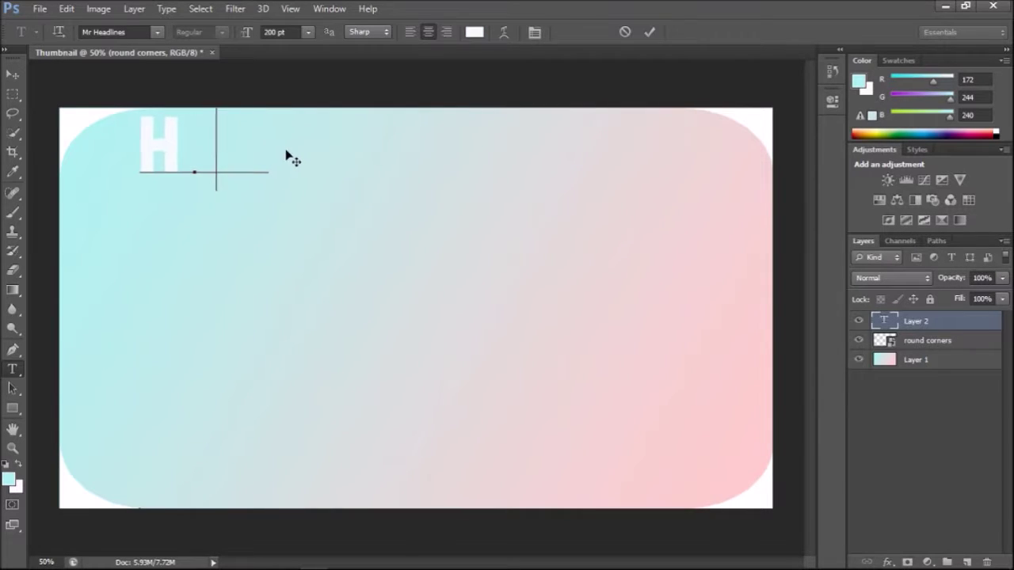
{"action": "key", "text": "BackSpace"}
{"action": "key", "text": "BackSpace"}
{"action": "key", "text": "BackSpace"}
{"action": "key", "text": "BackSpace"}
{"action": "key", "text": "BackSpace"}
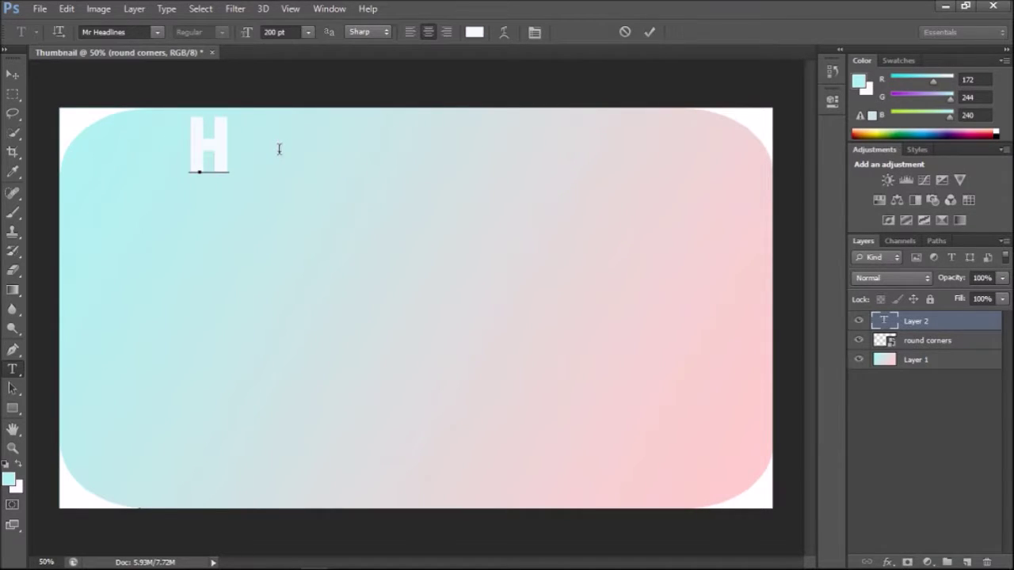
{"action": "key", "text": "ctrl+z"}
{"action": "key", "text": "BackSpace"}
{"action": "key", "text": "BackSpace"}
{"action": "key", "text": "BackSpace"}
{"action": "key", "text": "BackSpace"}
{"action": "key", "text": "BackSpace"}
{"action": "key", "text": "BackSpace"}
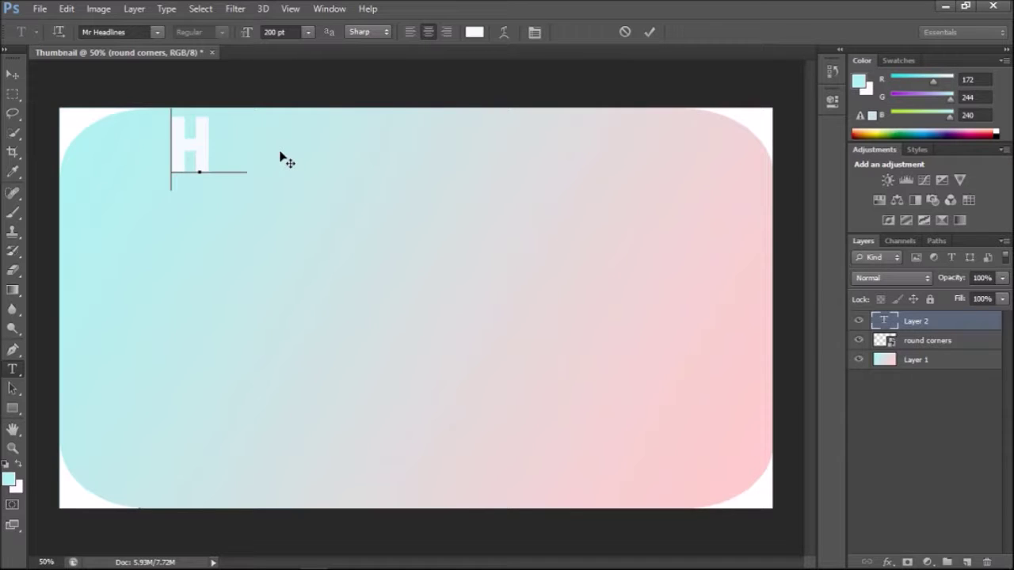
{"action": "key", "text": "ctrl+z"}
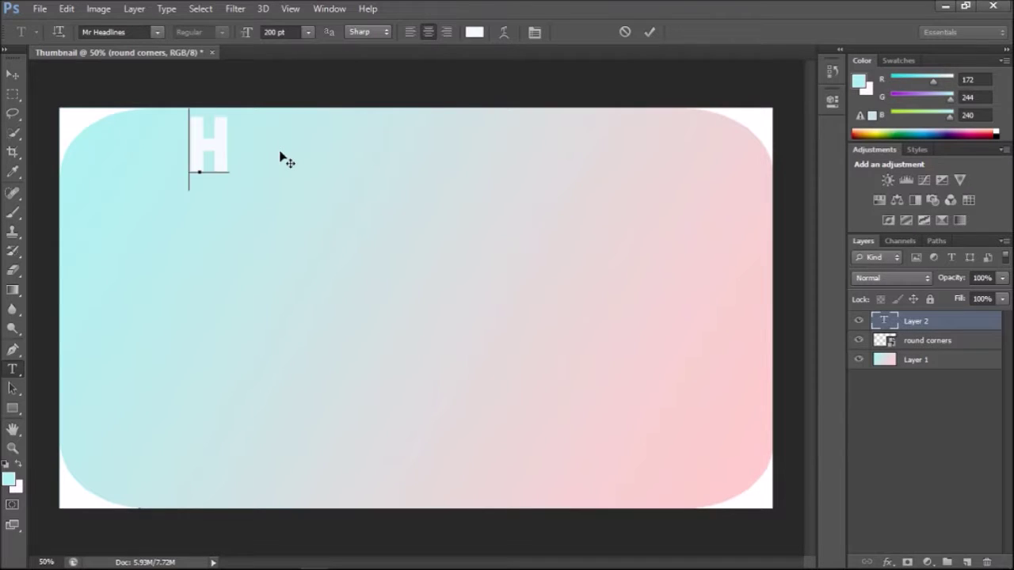
{"action": "key", "text": "ctrl+z"}
{"action": "key", "text": "BackSpace"}
{"action": "key", "text": "BackSpace"}
{"action": "key", "text": "BackSpace"}
{"action": "key", "text": "BackSpace"}
{"action": "key", "text": "BackSpace"}
{"action": "key", "text": "BackSpace"}
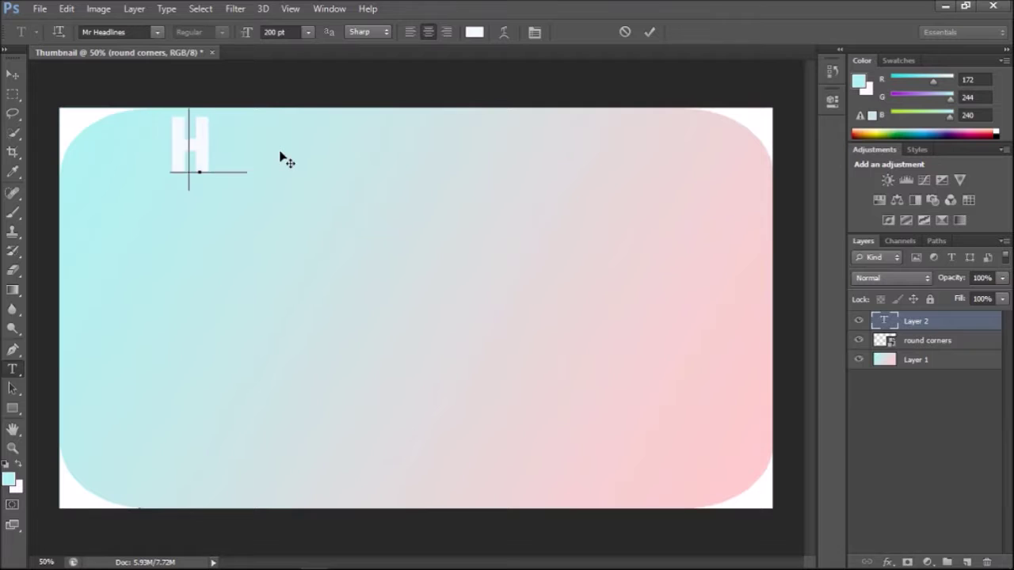
{"action": "mouse_move", "coordinate": [241, 158]}
{"action": "left_mouse_down"}
{"action": "mouse_move", "coordinate": [217, 154]}
{"action": "mouse_move", "coordinate": [244, 158]}
{"action": "left_mouse_up"}
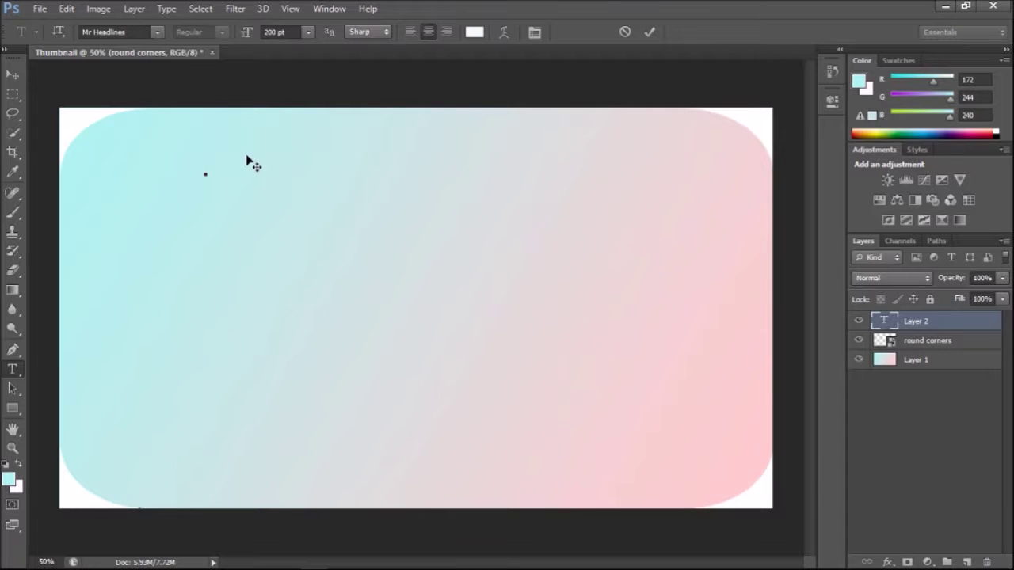
- Select the remaining contents of the text line and set the foreground colour to off-white RGB 249, 249, 249
{"action": "left_click_drag", "start_coordinate": [279, 177], "coordinate": [151, 171]}
{"action": "left_click", "coordinate": [151, 171]}
{"action": "left_click_drag", "start_coordinate": [289, 179], "coordinate": [159, 164]}
{"action": "double_click", "coordinate": [166, 166]}
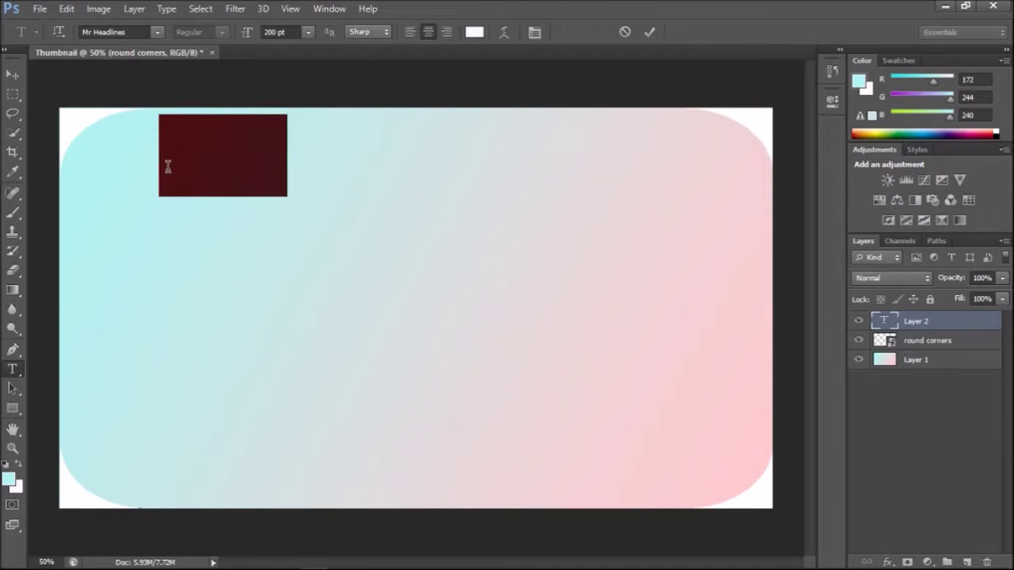
{"action": "left_click", "coordinate": [8, 479]}
{"action": "left_click", "coordinate": [313, 161]}
{"action": "left_click", "coordinate": [660, 147]}
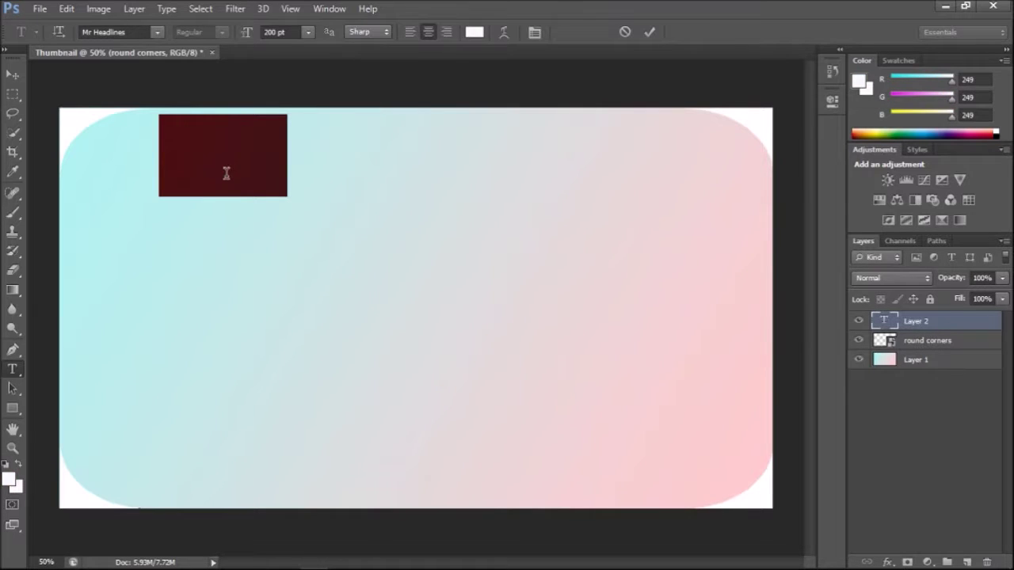
- Enter the two-line title "How To Create A cHANNEL tHUMBNAIL" in Westmeath at 200 pt and centre it slightly above the canvas's middle
{"action": "type", "text": "How To Create A"}
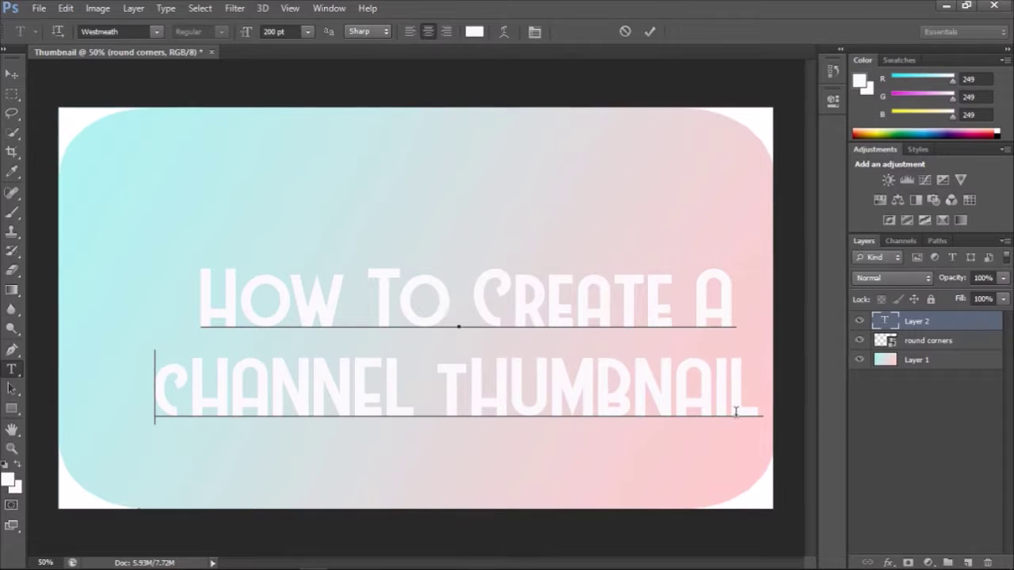
{"action": "left_click_drag", "start_coordinate": [758, 436], "coordinate": [713, 372]}
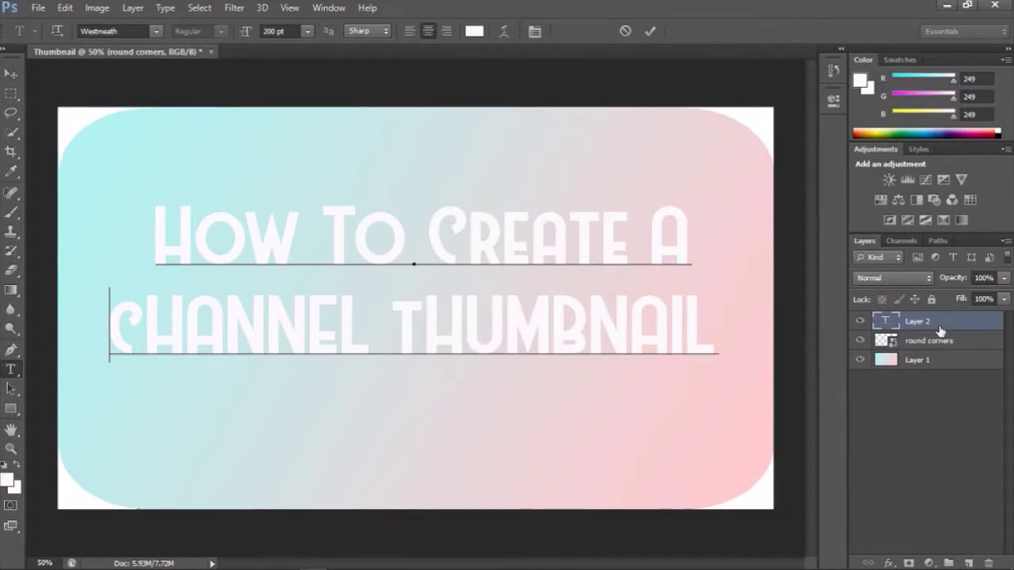
{"action": "left_click", "coordinate": [937, 505]}
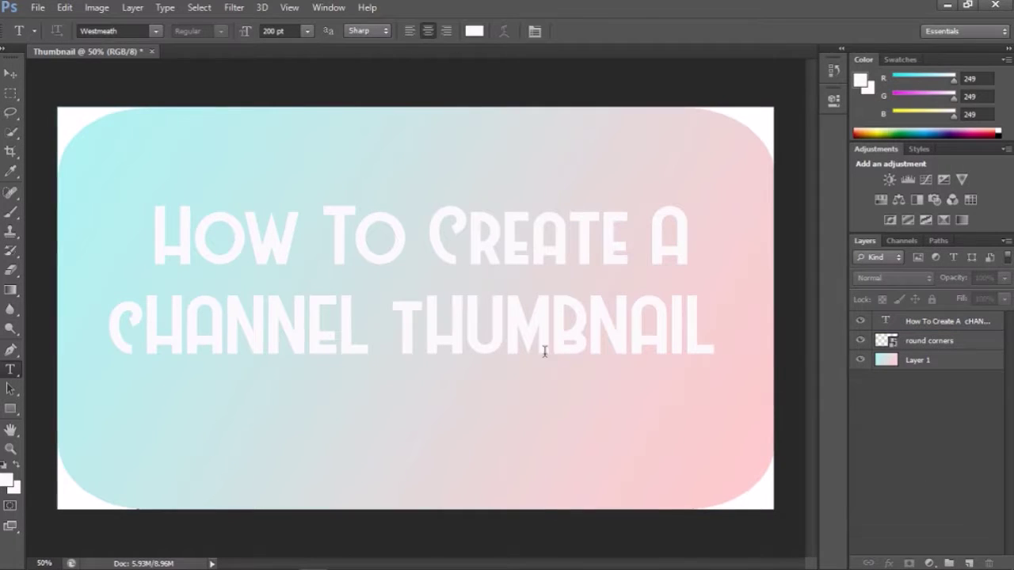
- Add a black outside Stroke layer style of 21 px to the title text layer
{"action": "left_click", "coordinate": [914, 328]}
{"action": "right_click", "coordinate": [914, 332]}
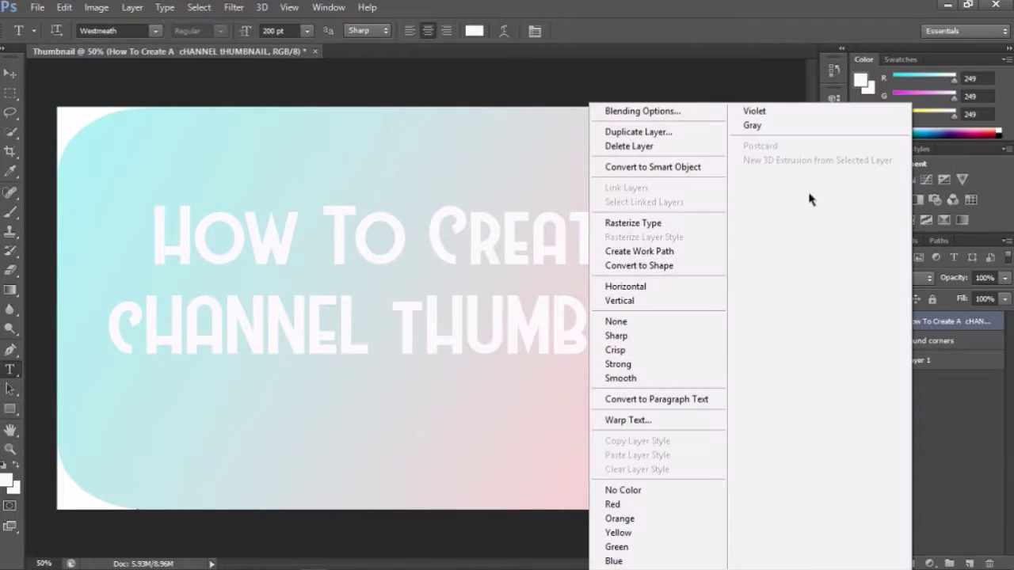
{"action": "left_click", "coordinate": [681, 109]}
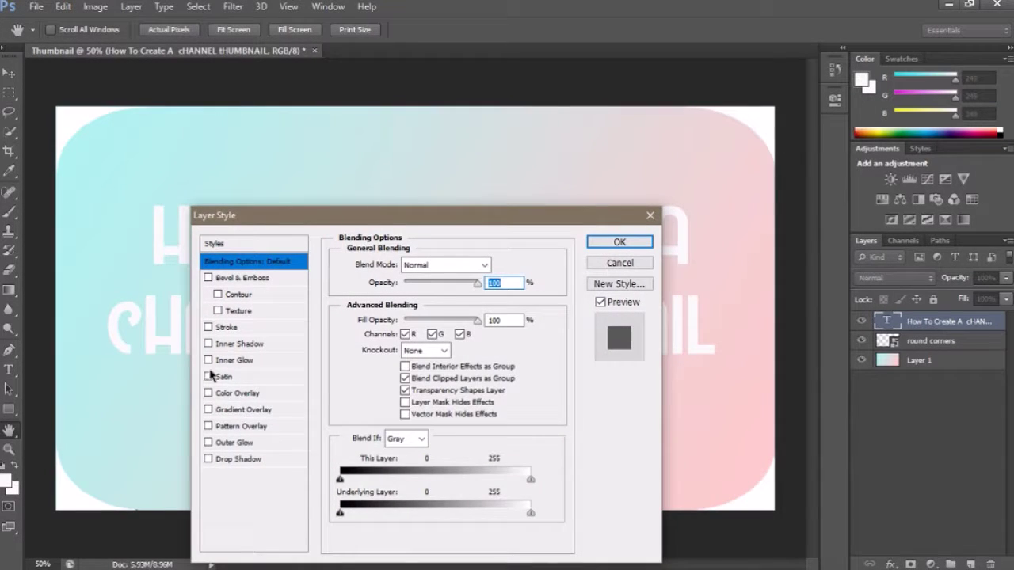
{"action": "left_click", "coordinate": [208, 328]}
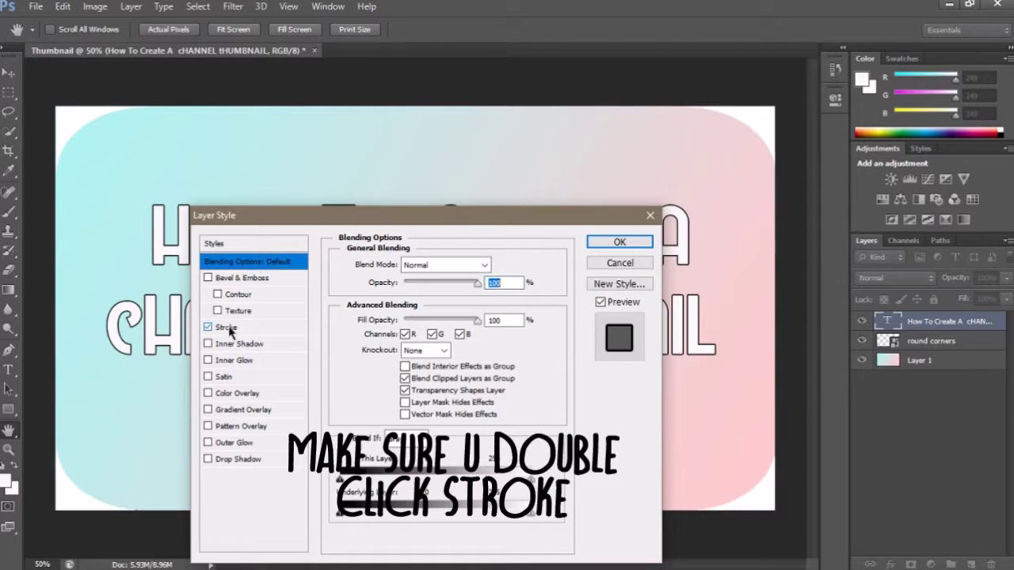
{"action": "double_click", "coordinate": [225, 327]}
{"action": "left_click_drag", "start_coordinate": [395, 263], "coordinate": [403, 263]}
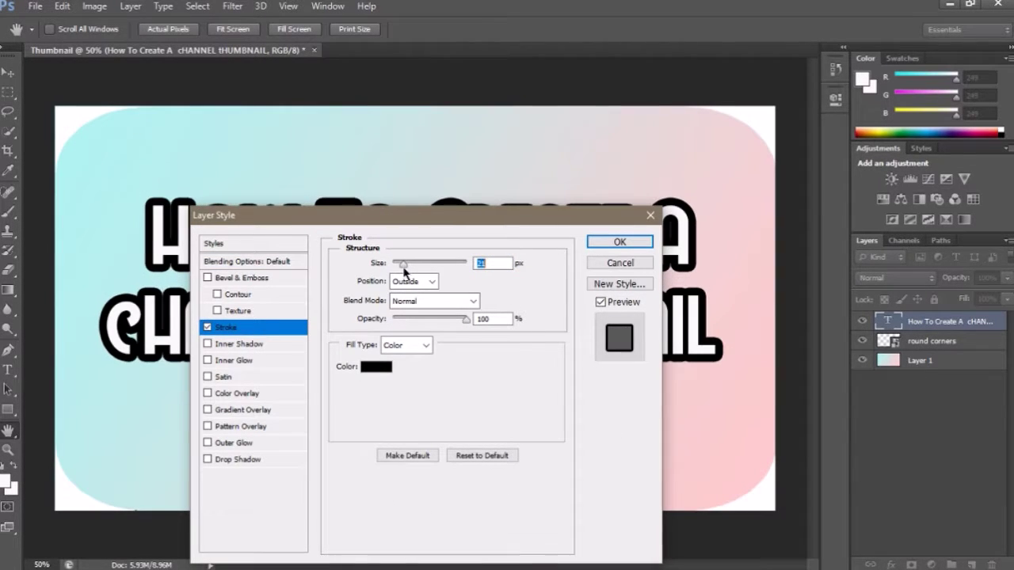
{"action": "left_click", "coordinate": [618, 242]}
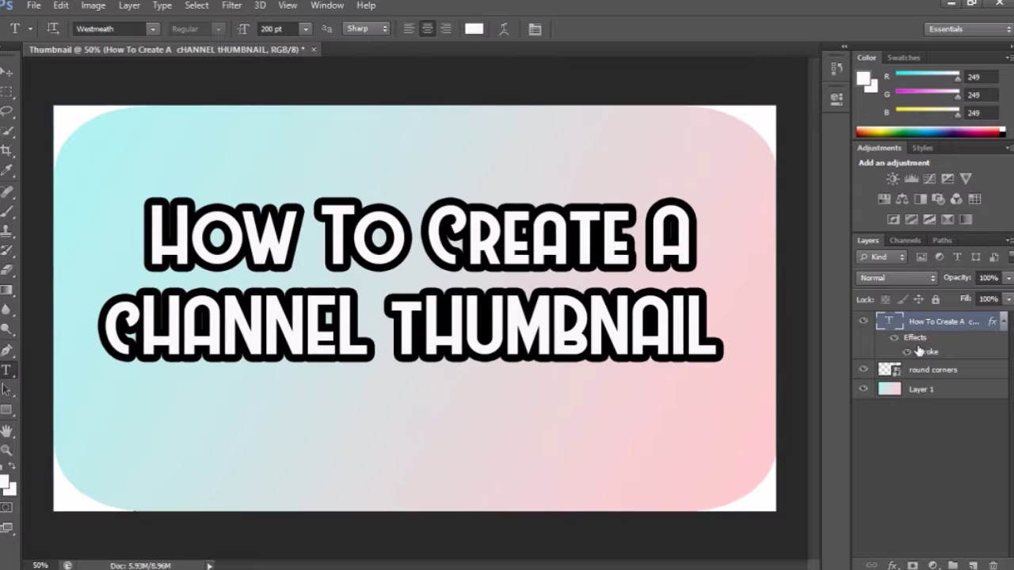
- Convert the stroked title layer to a smart object and rasterize it
{"action": "right_click", "coordinate": [919, 320]}
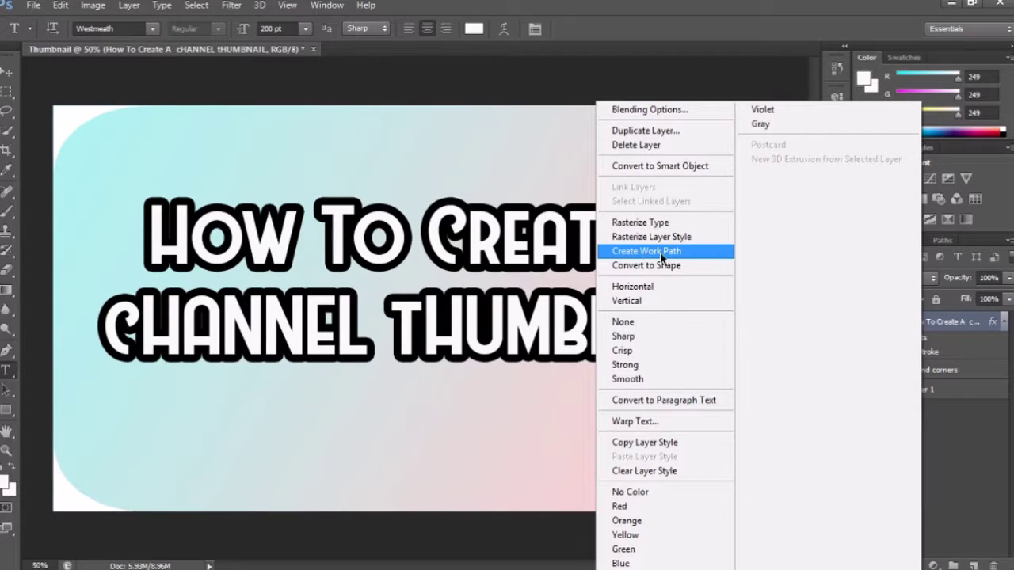
{"action": "left_click", "coordinate": [688, 172]}
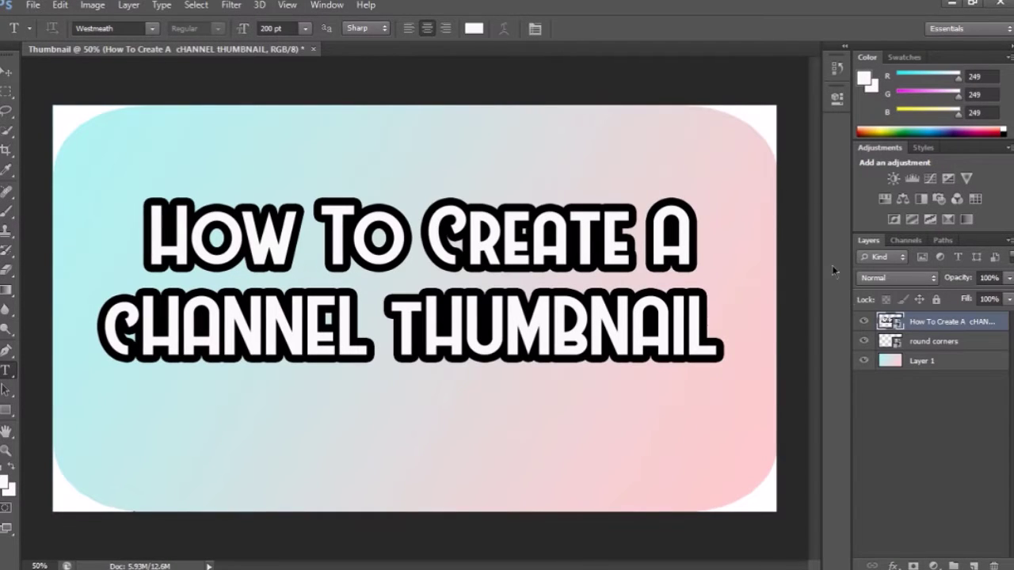
{"action": "right_click", "coordinate": [955, 323]}
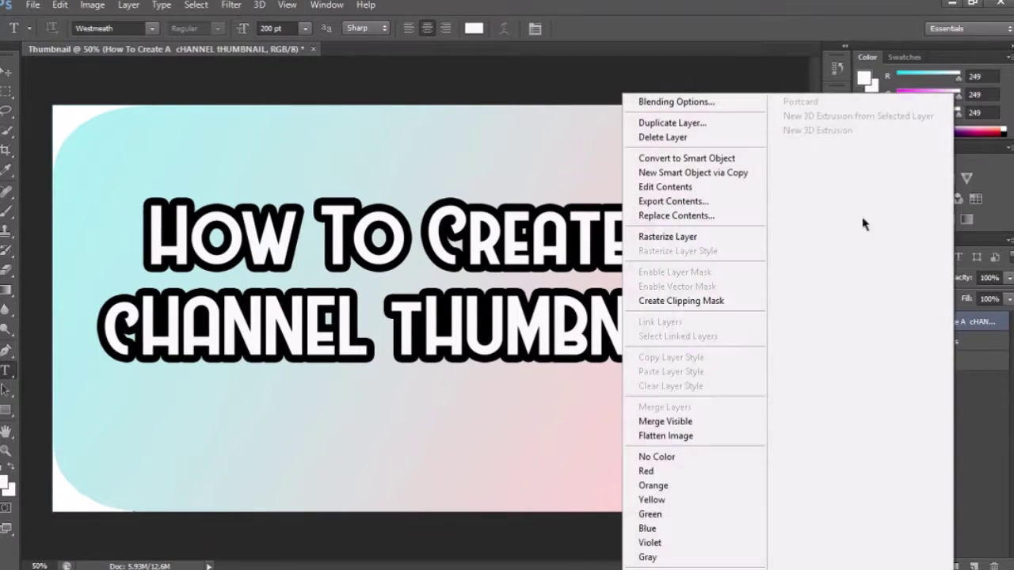
{"action": "left_click", "coordinate": [673, 234]}
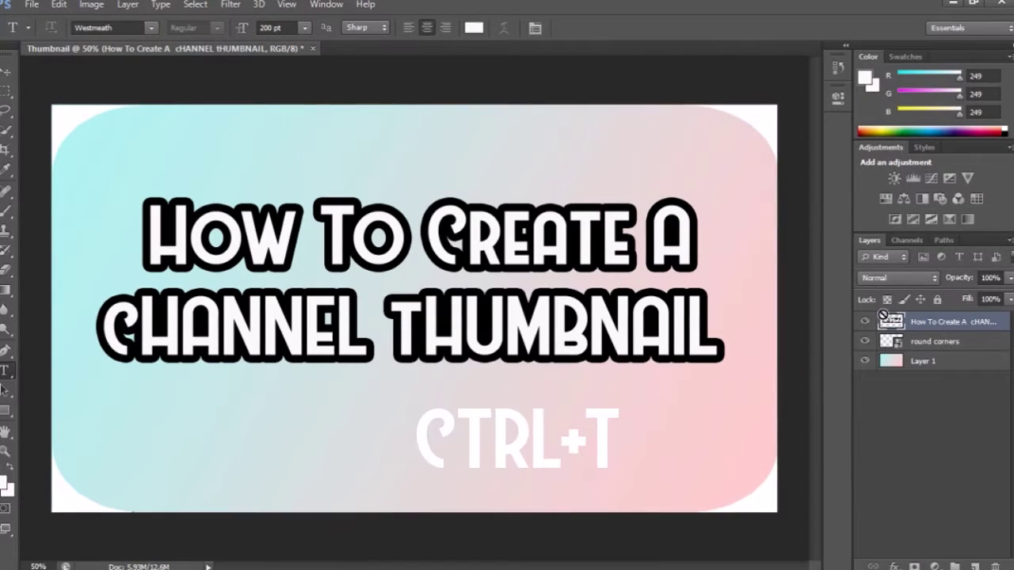
- Apply a Perspective transform to the title, narrowing its lower edge symmetrically to a horizontal skew of -14.53 degrees
{"action": "key", "text": "ctrl+t"}
{"action": "right_click", "coordinate": [426, 242]}
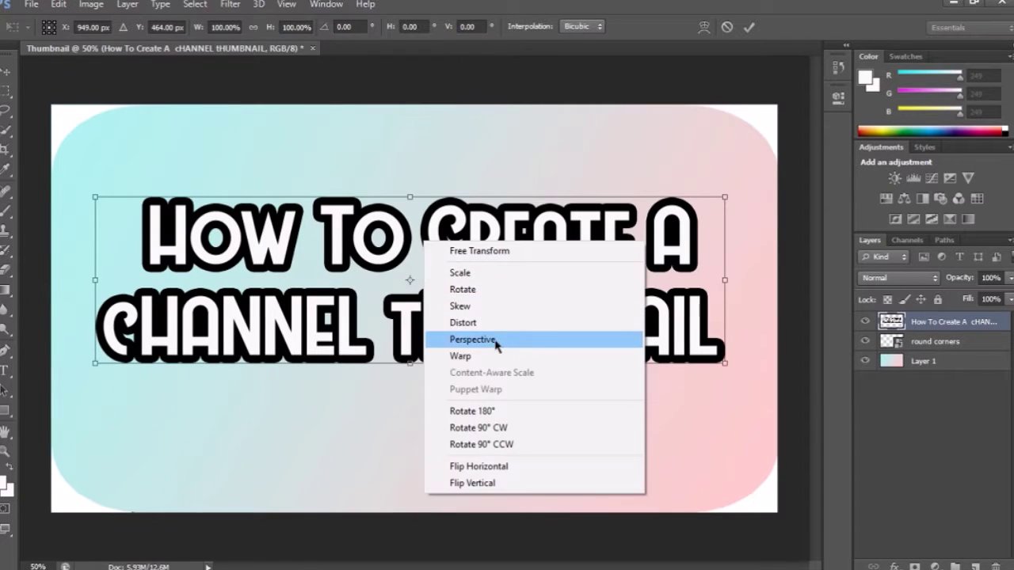
{"action": "left_click", "coordinate": [501, 347]}
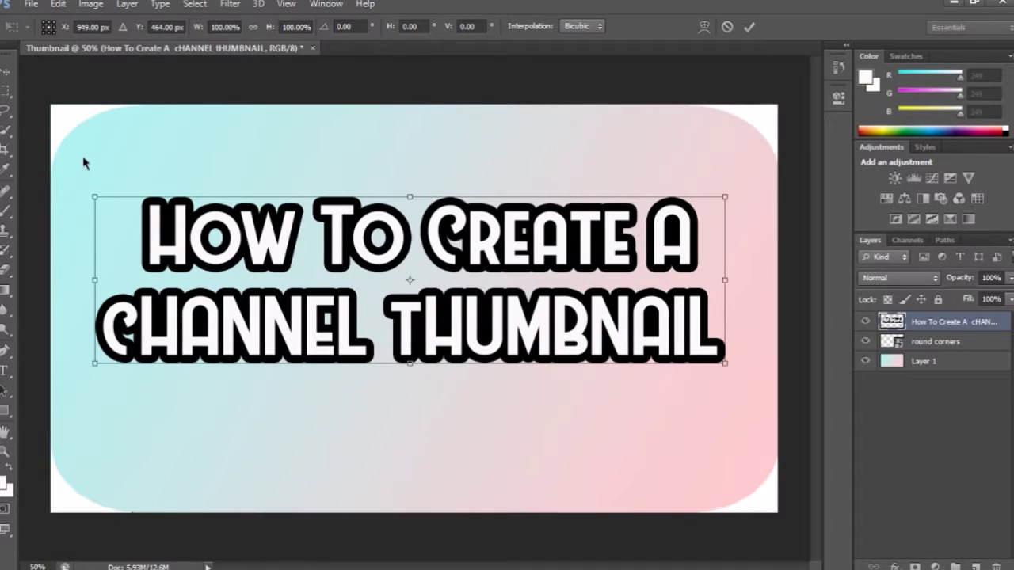
{"action": "key", "text": "ctrl+plus"}
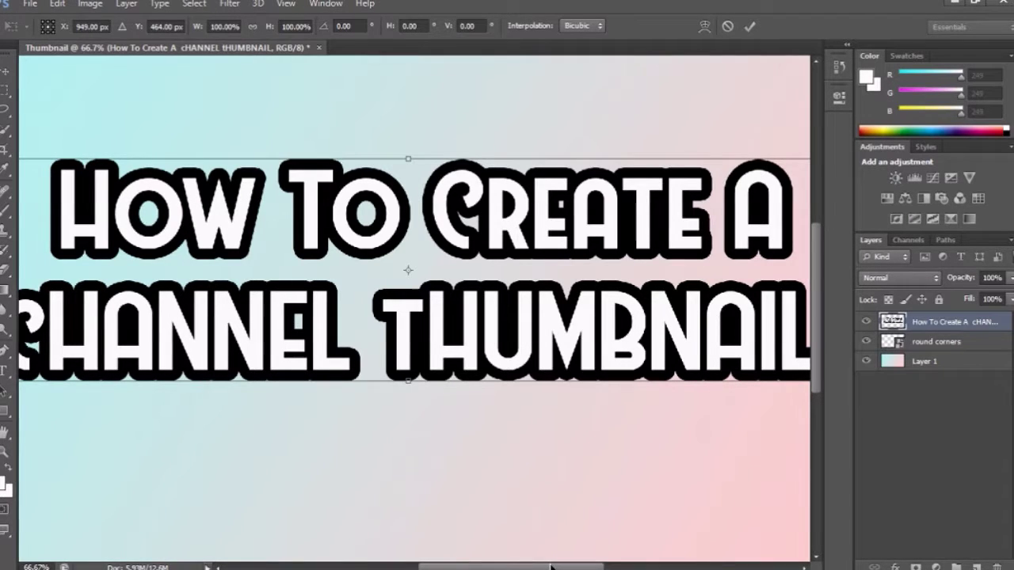
{"action": "key", "text": "ctrl+minus"}
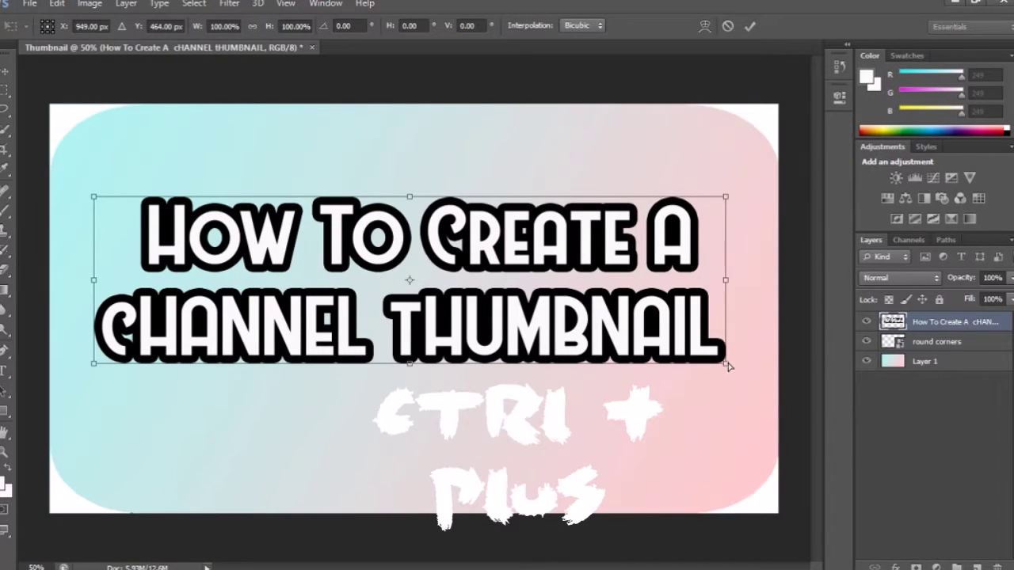
{"action": "left_click_drag", "start_coordinate": [729, 365], "coordinate": [687, 363]}
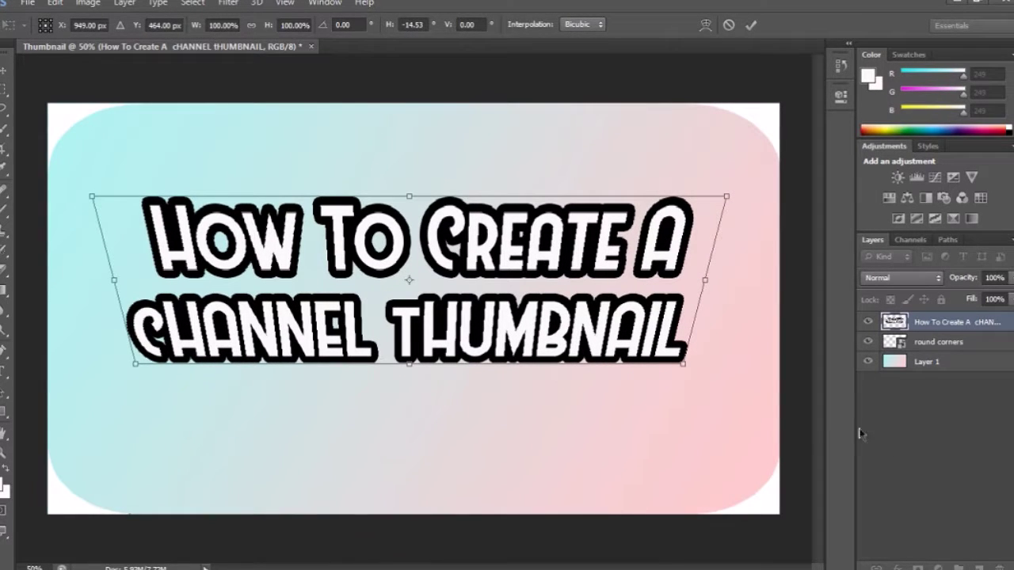
{"action": "key", "text": "Return"}
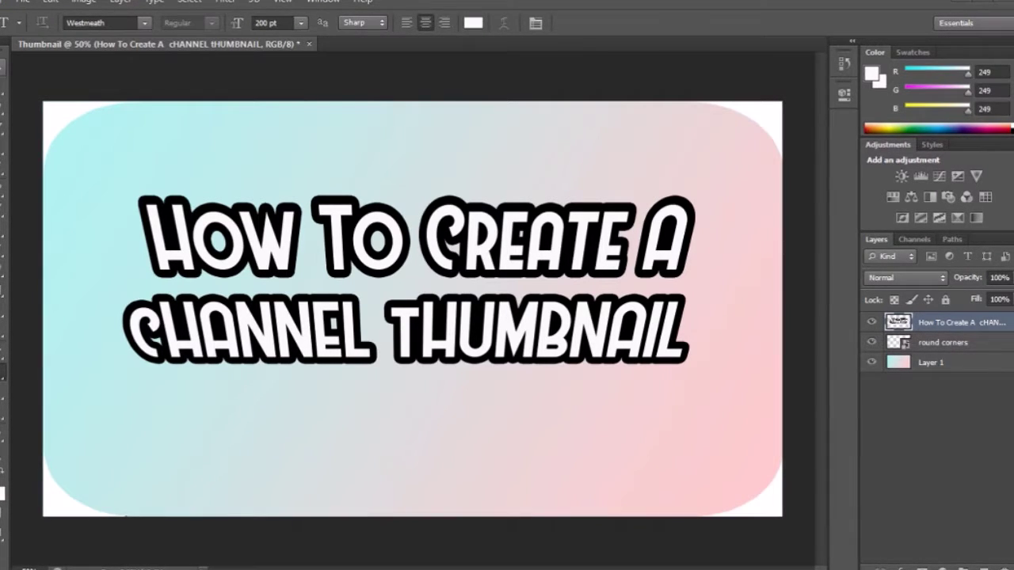
{"action": "left_click", "coordinate": [277, 335]}
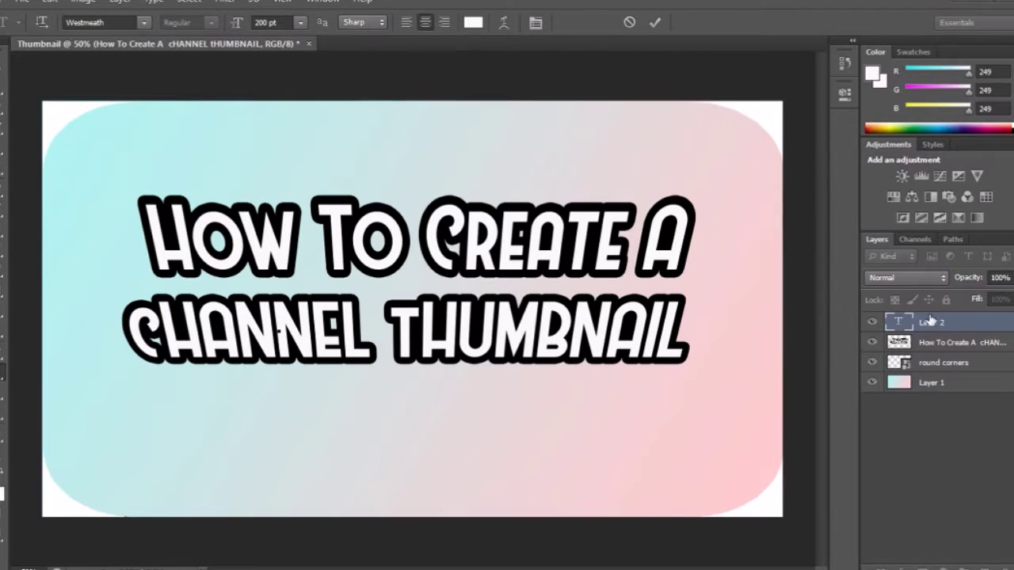
{"action": "left_click", "coordinate": [890, 266]}
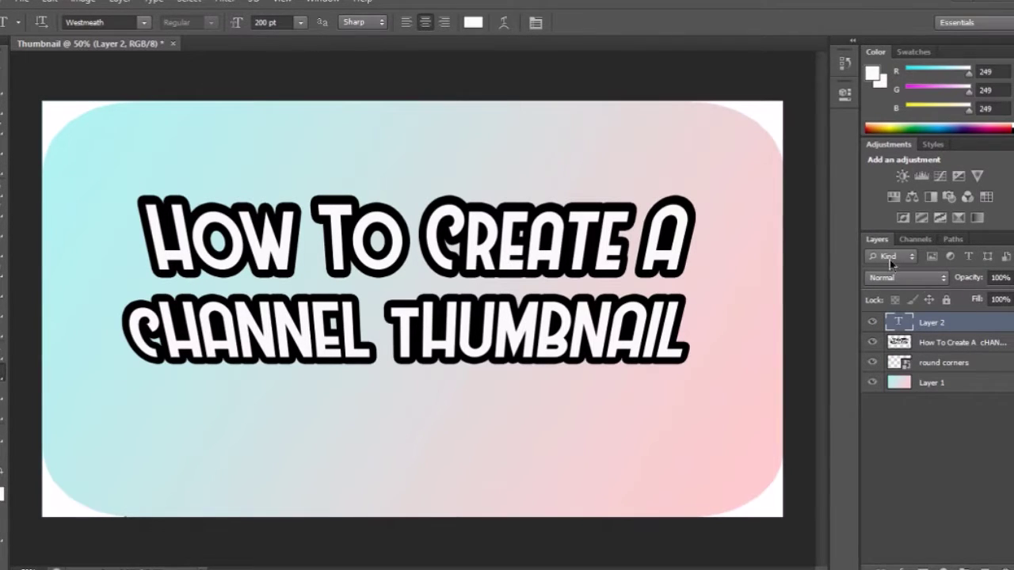
{"action": "right_click", "coordinate": [940, 324]}
{"action": "left_click", "coordinate": [657, 141]}
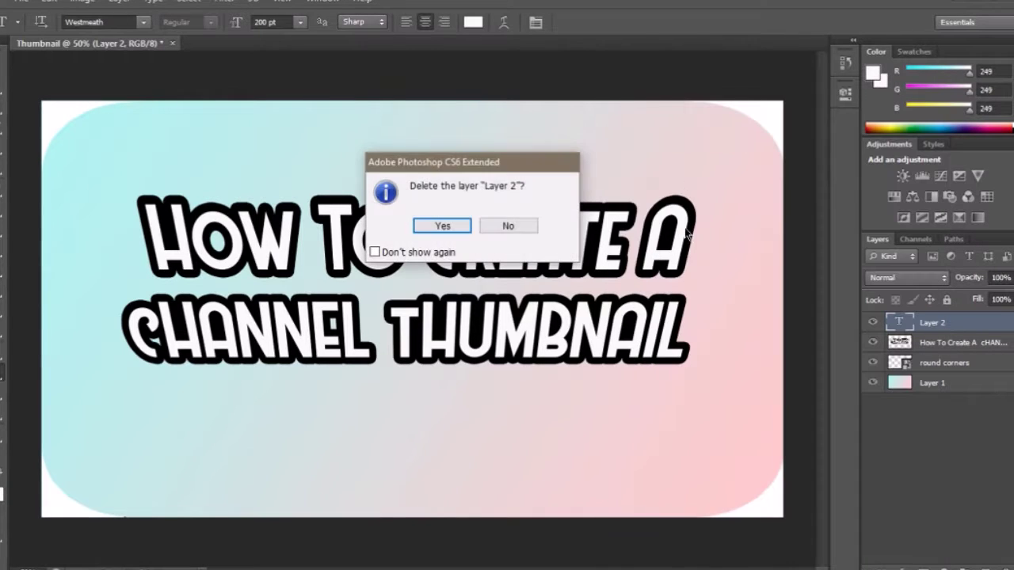
{"action": "left_click", "coordinate": [451, 227]}
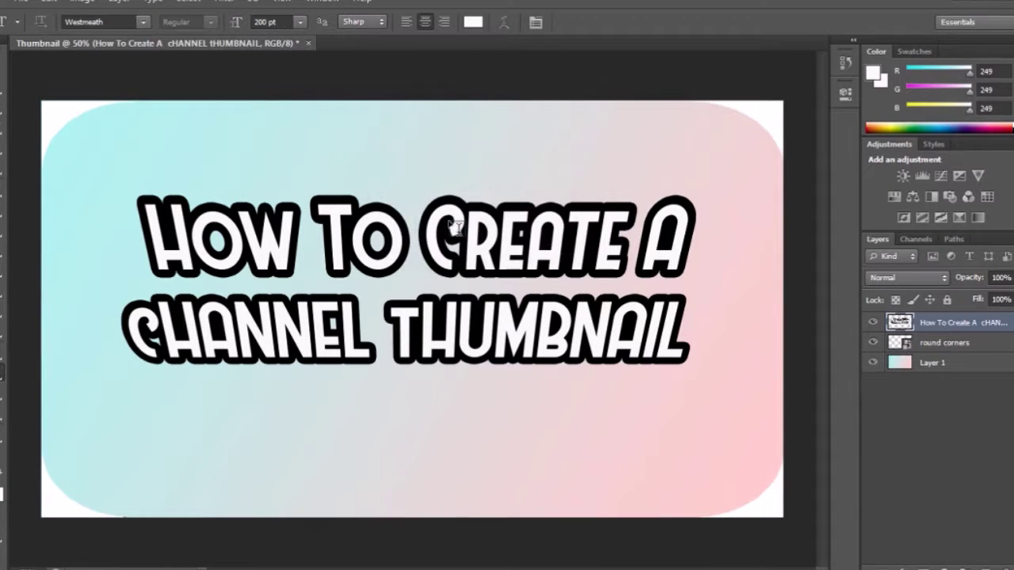
- Try a Bevel & Emboss Texture layer style on the title and open its pattern choices
{"action": "right_click", "coordinate": [981, 325]}
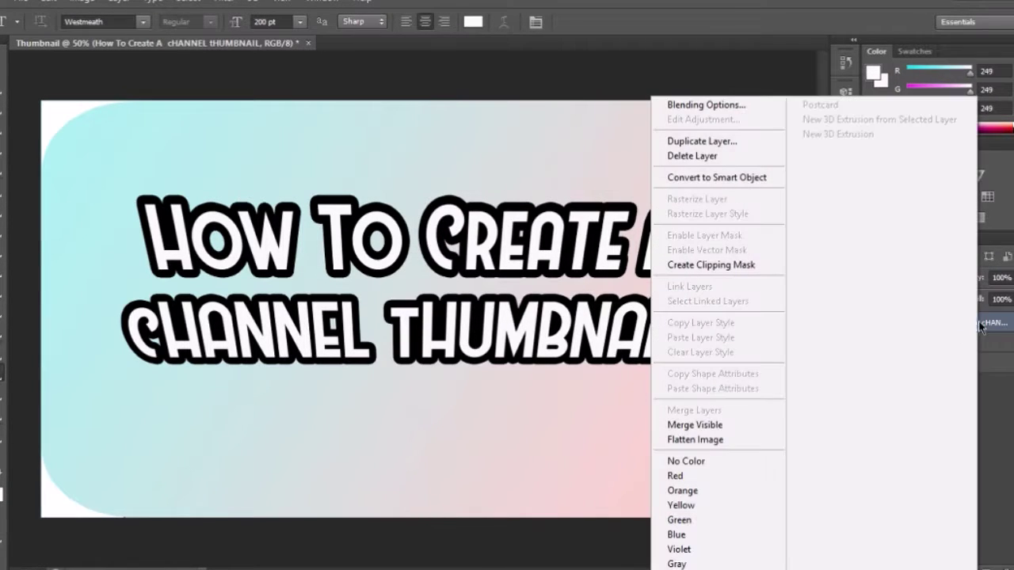
{"action": "left_click", "coordinate": [753, 106]}
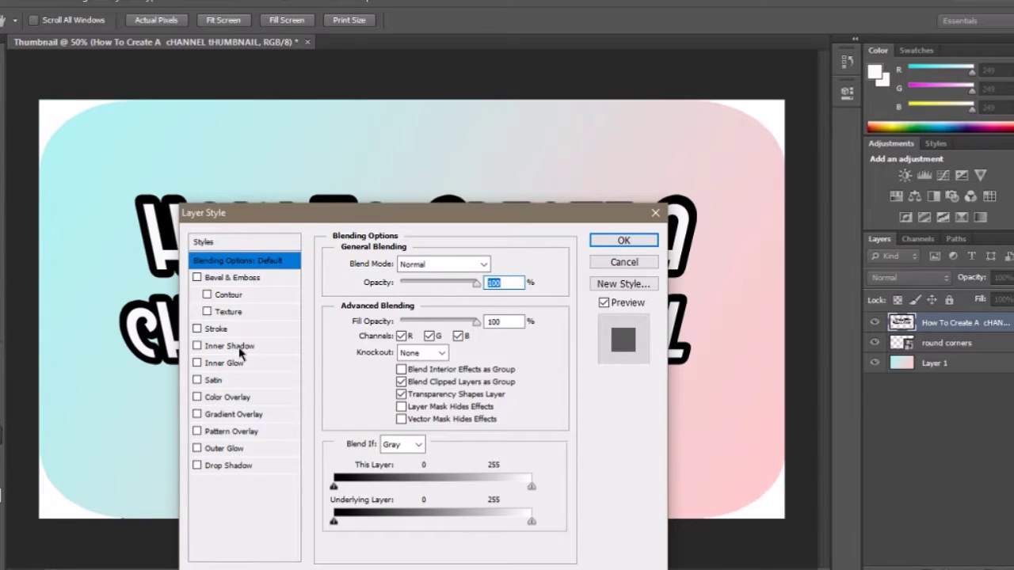
{"action": "left_click", "coordinate": [229, 313]}
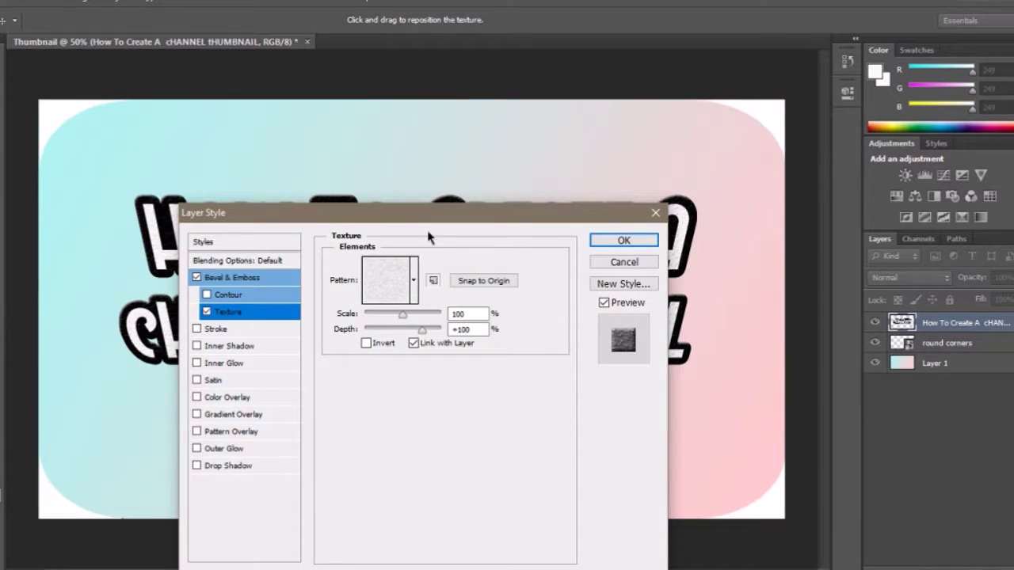
{"action": "left_click_drag", "start_coordinate": [430, 234], "coordinate": [427, 374]}
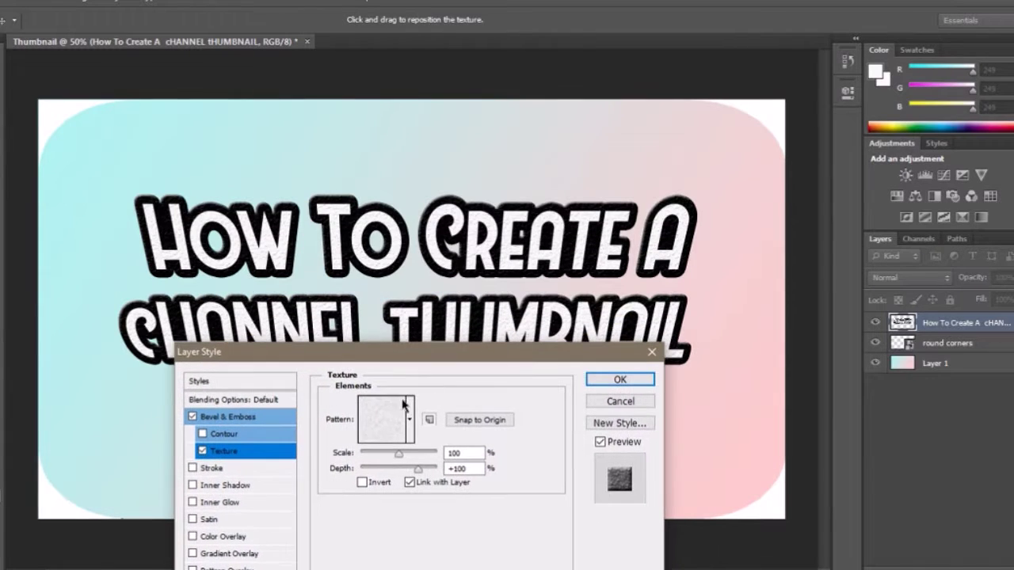
{"action": "left_click", "coordinate": [410, 416]}
{"action": "left_click", "coordinate": [410, 417]}
{"action": "left_click", "coordinate": [401, 432]}
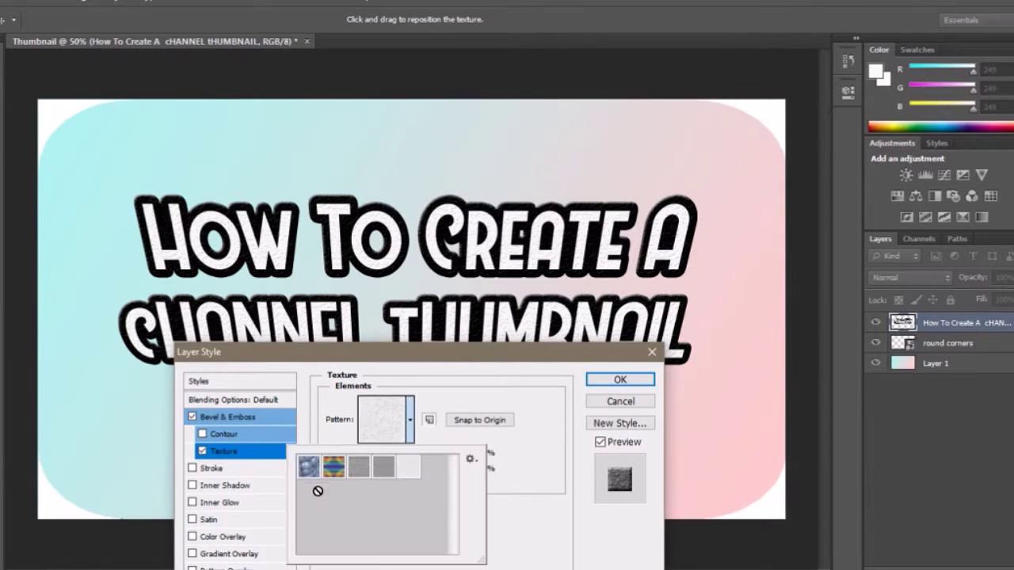
- Try the available Texture patterns on the title, ending with the multicoloured striped one
{"action": "left_click", "coordinate": [333, 467]}
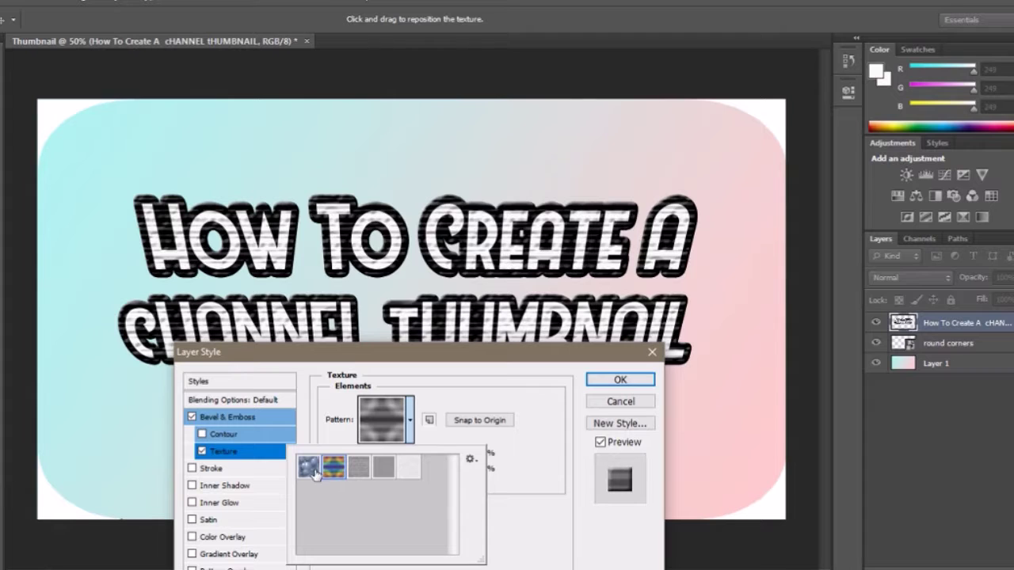
{"action": "left_click", "coordinate": [358, 469]}
{"action": "left_click", "coordinate": [384, 469]}
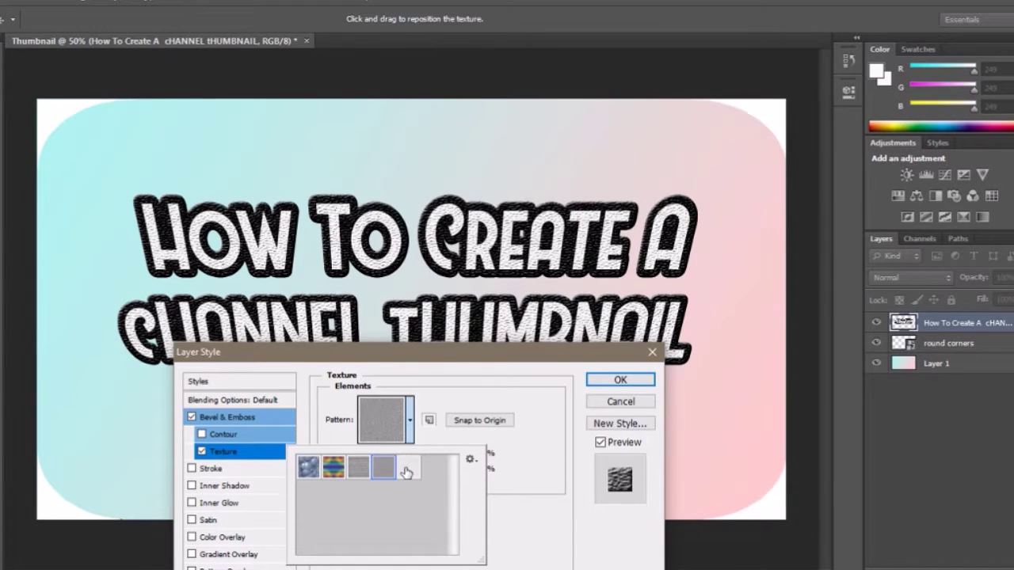
{"action": "left_click", "coordinate": [407, 470]}
{"action": "left_click", "coordinate": [310, 472]}
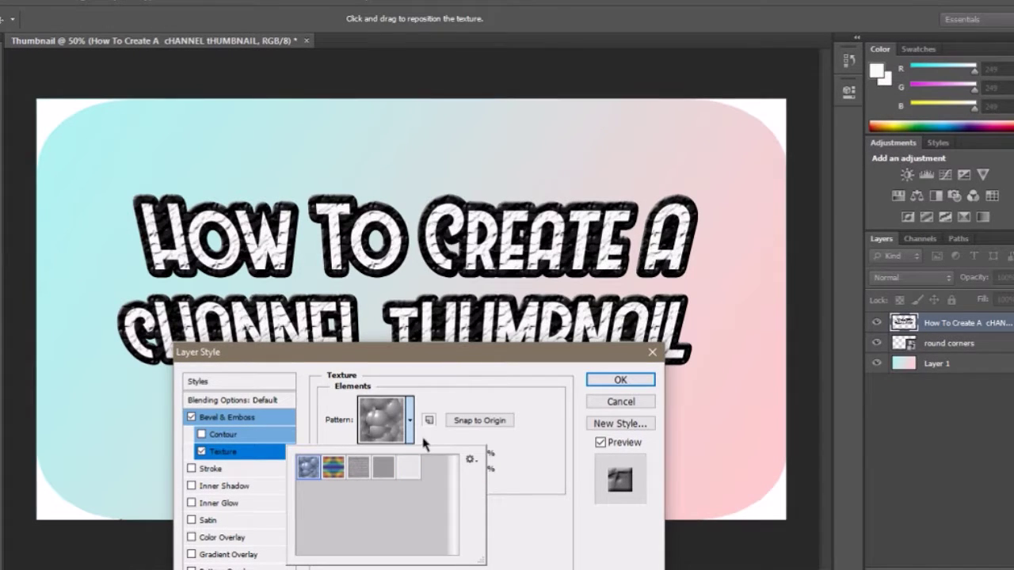
{"action": "left_click", "coordinate": [339, 478]}
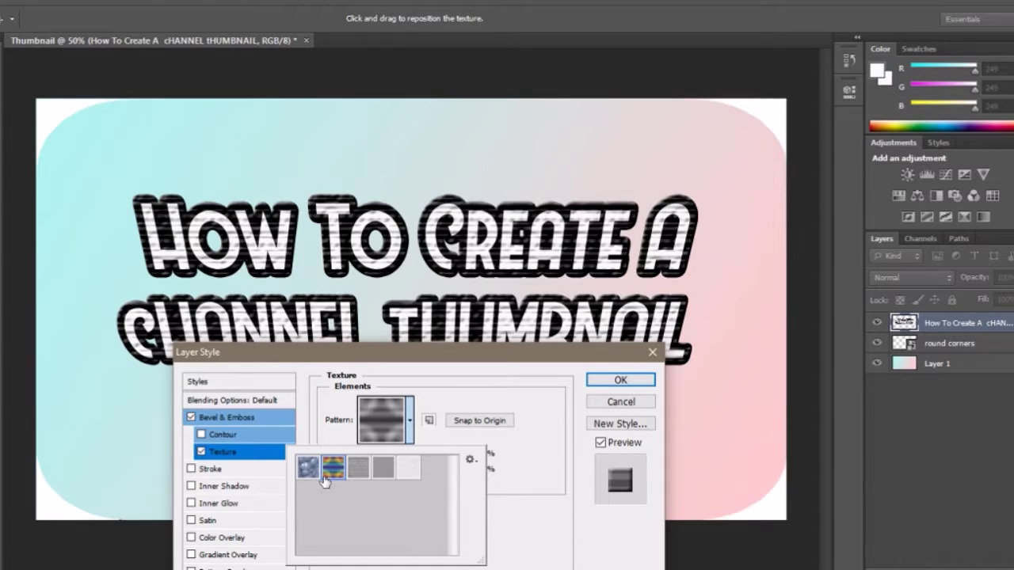
{"action": "left_click", "coordinate": [416, 428]}
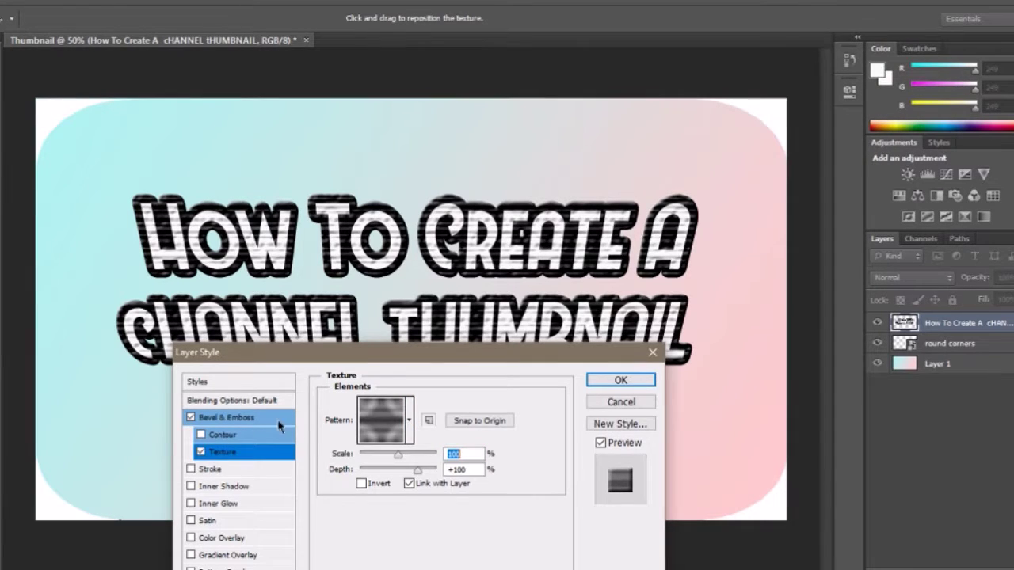
- Try an Inner Shadow on the title and compare its look with Bevel & Emboss and Texture switched off and on
{"action": "left_click_drag", "start_coordinate": [350, 355], "coordinate": [580, 148]}
{"action": "left_click", "coordinate": [422, 281]}
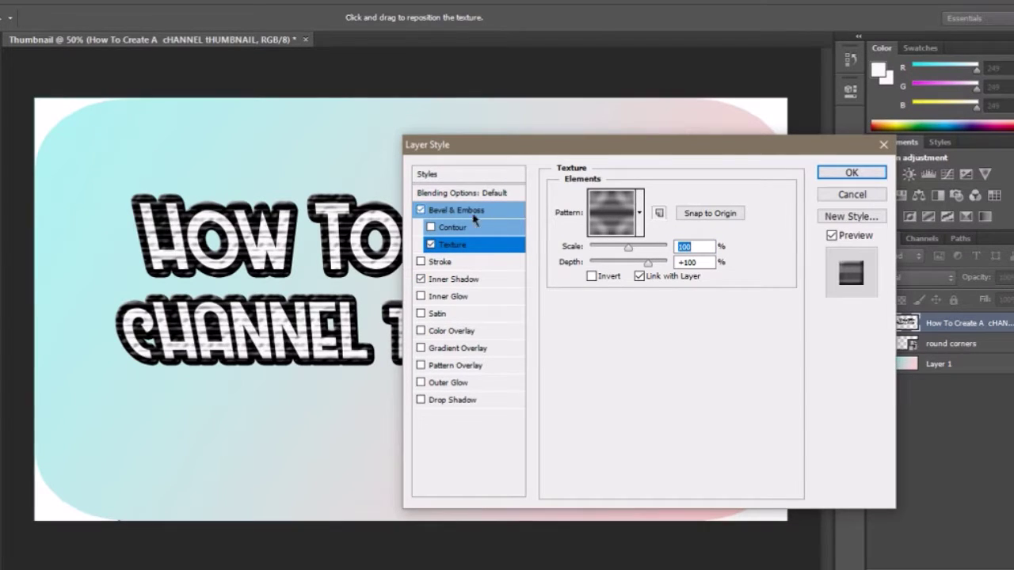
{"action": "left_click", "coordinate": [423, 211]}
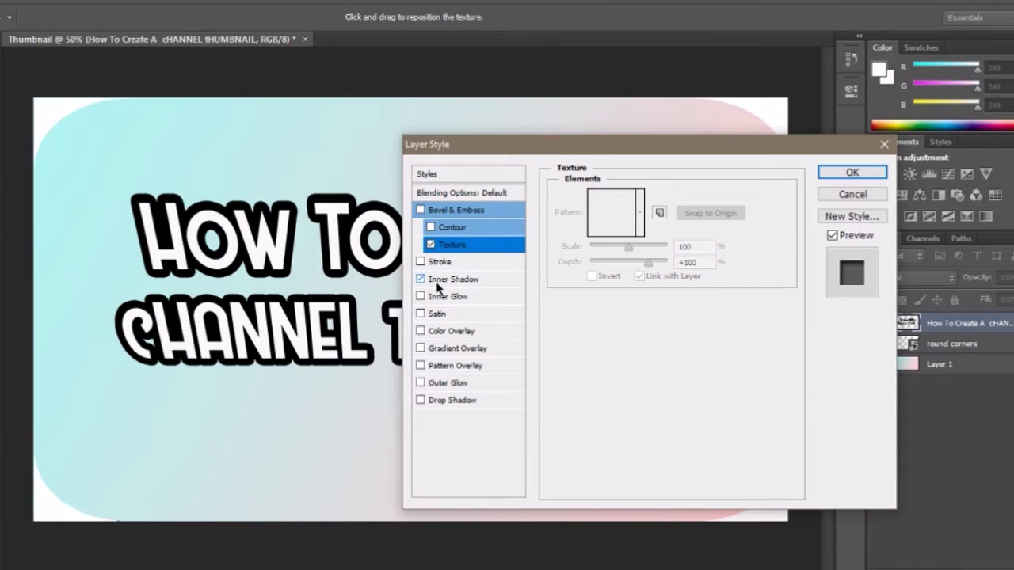
{"action": "left_click", "coordinate": [430, 246]}
{"action": "left_click", "coordinate": [430, 247]}
{"action": "left_click", "coordinate": [430, 246]}
{"action": "left_click", "coordinate": [430, 246]}
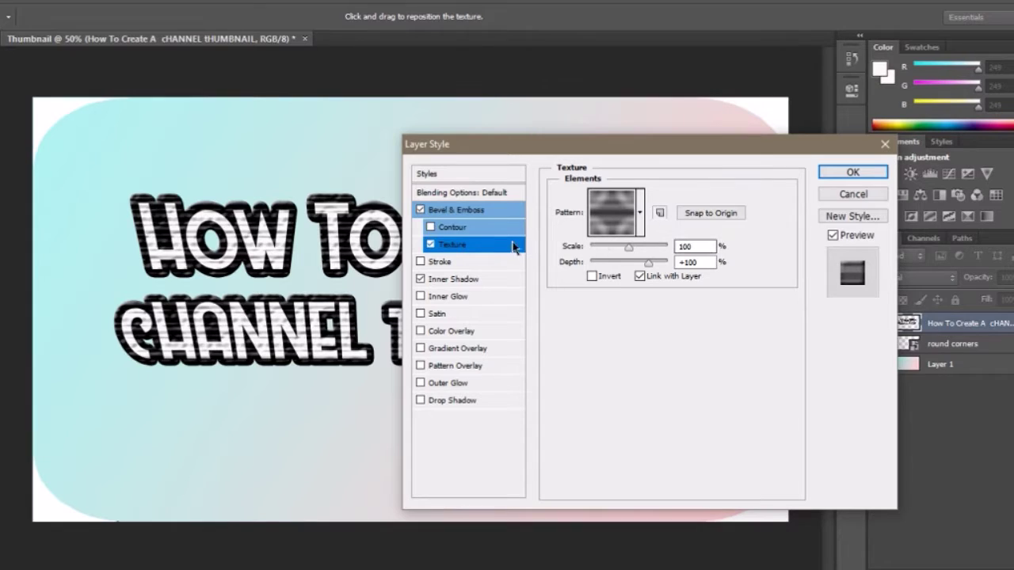
{"action": "left_click", "coordinate": [422, 211]}
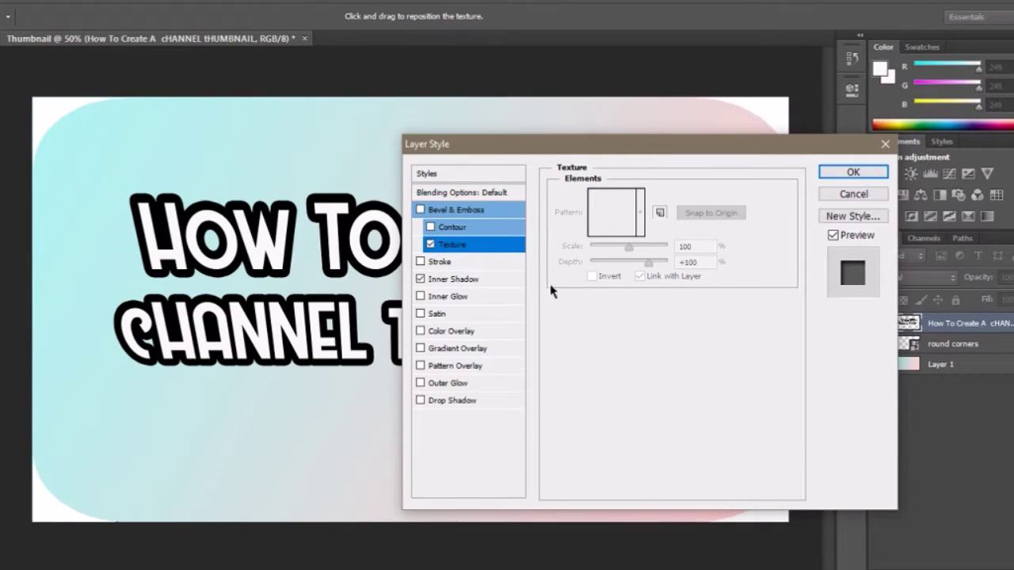
{"action": "left_click", "coordinate": [484, 246]}
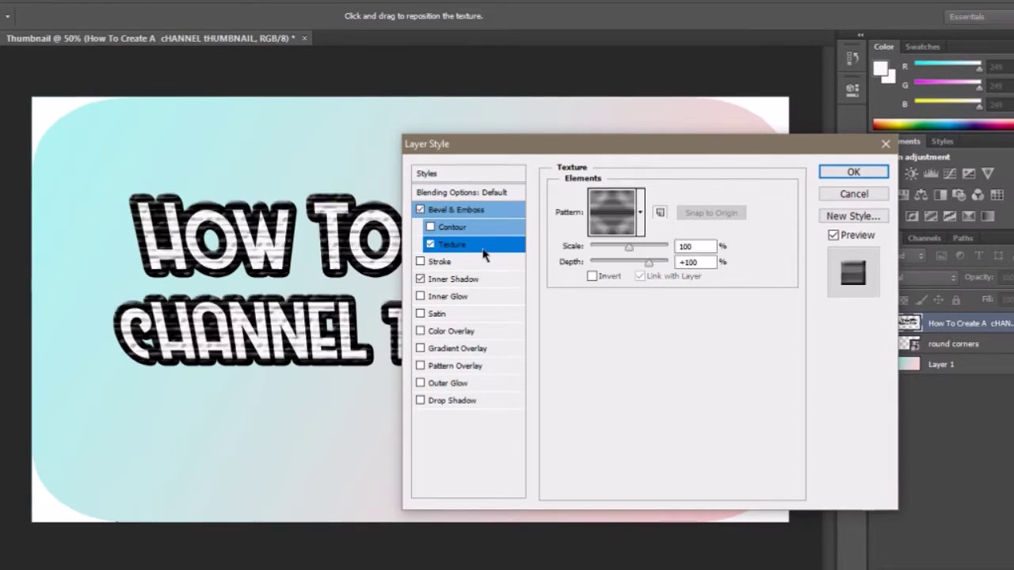
{"action": "left_click", "coordinate": [419, 279]}
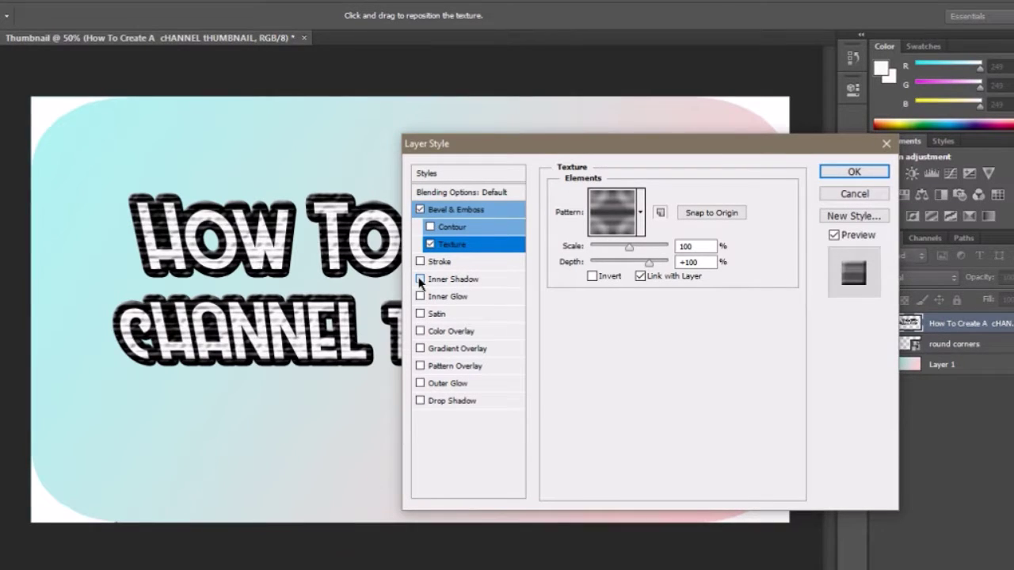
{"action": "left_click", "coordinate": [420, 279]}
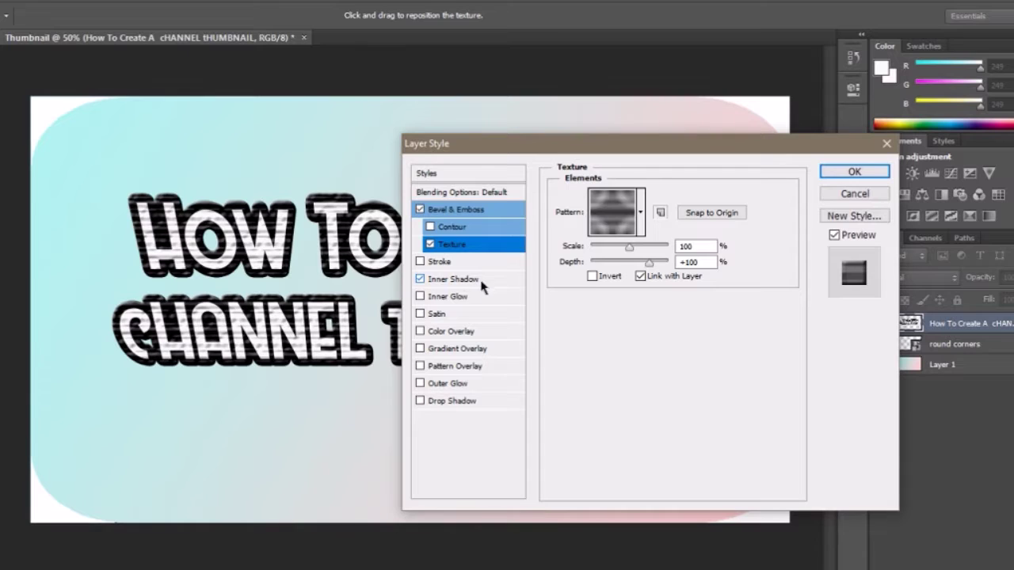
- Try adding Inner Glow, Outer Glow and Stroke to the title, and discard all the layer style changes
{"action": "left_click", "coordinate": [448, 297]}
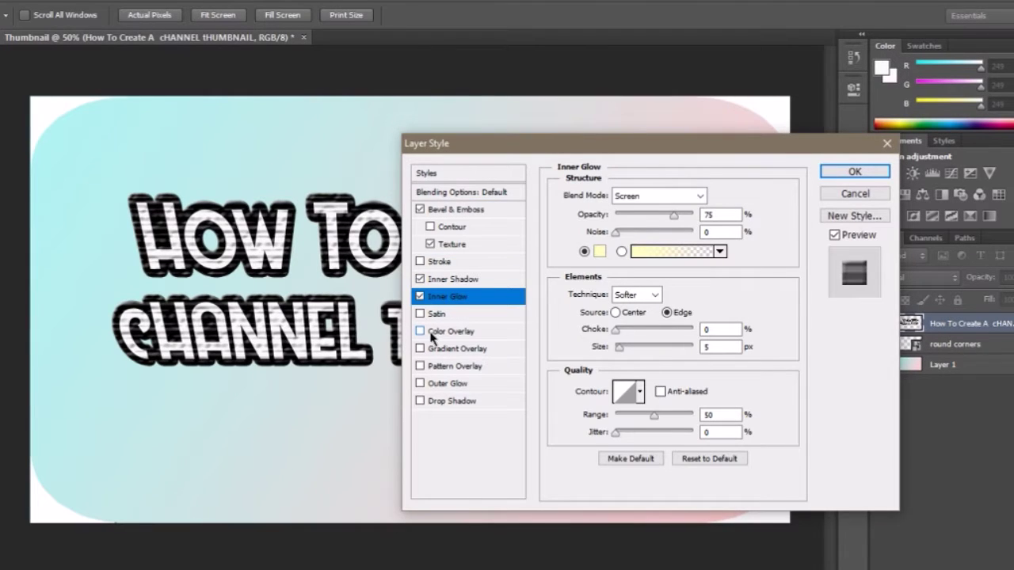
{"action": "left_click", "coordinate": [420, 383]}
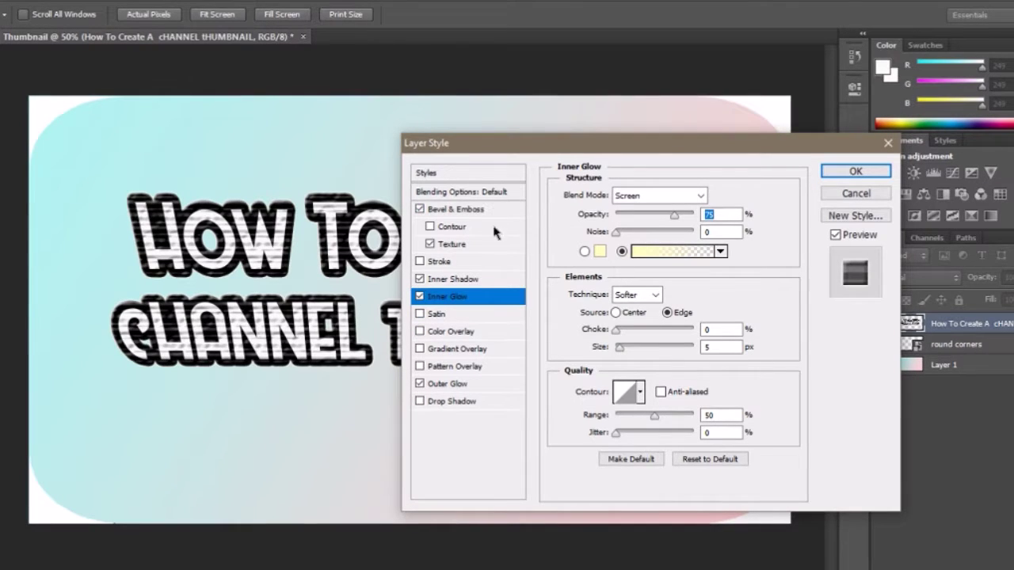
{"action": "left_click", "coordinate": [420, 264]}
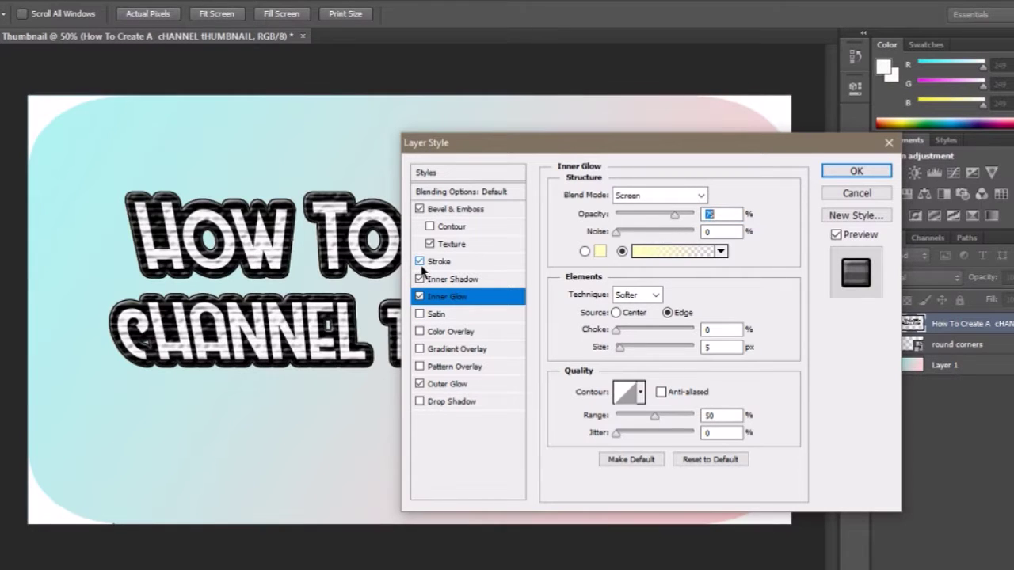
{"action": "left_click", "coordinate": [888, 143]}
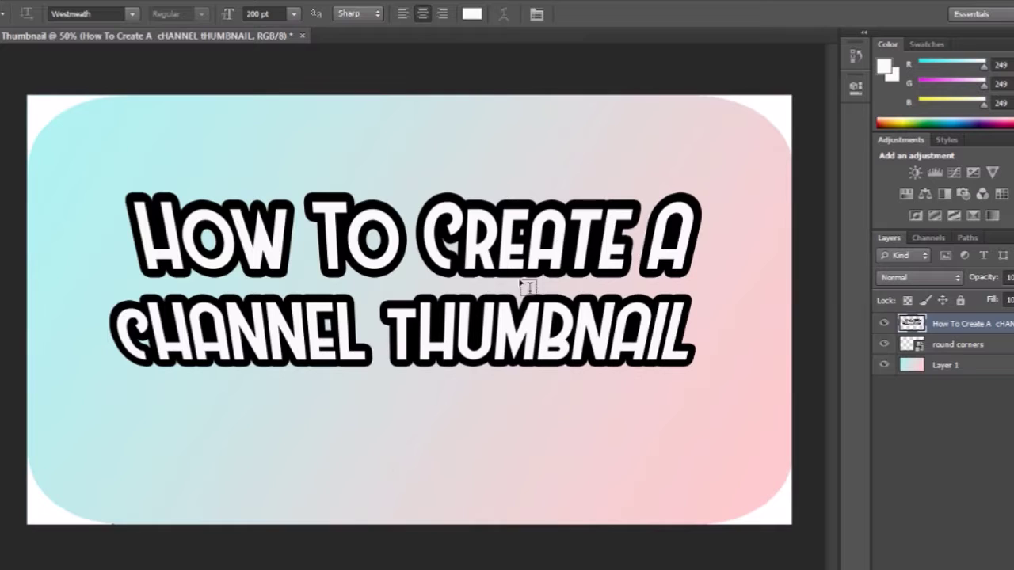
- Enable Bevel & Emboss with Texture in the title layer's blending options, keeping the blend mode Normal
{"action": "double_click", "coordinate": [962, 324]}
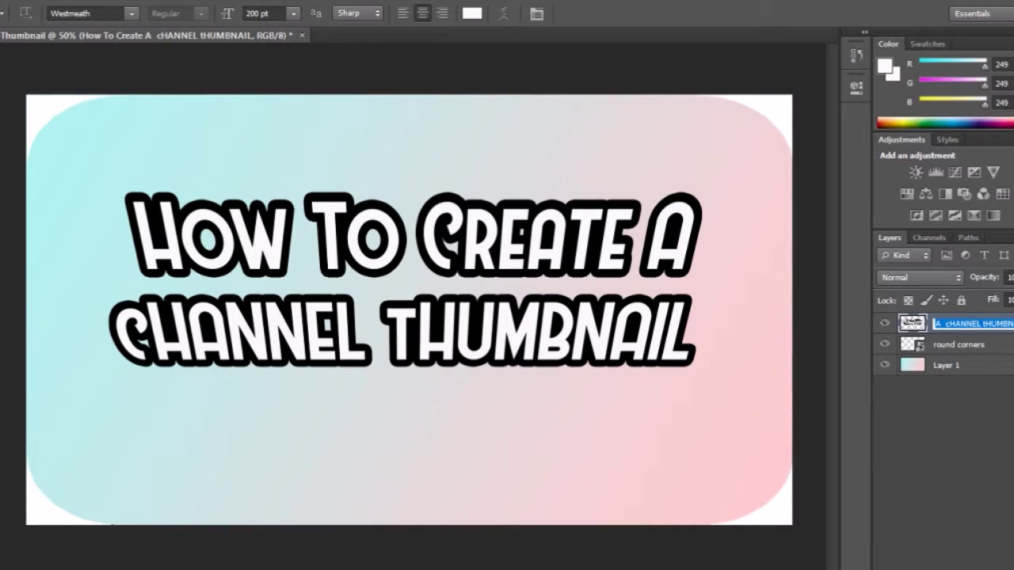
{"action": "key", "text": "Return"}
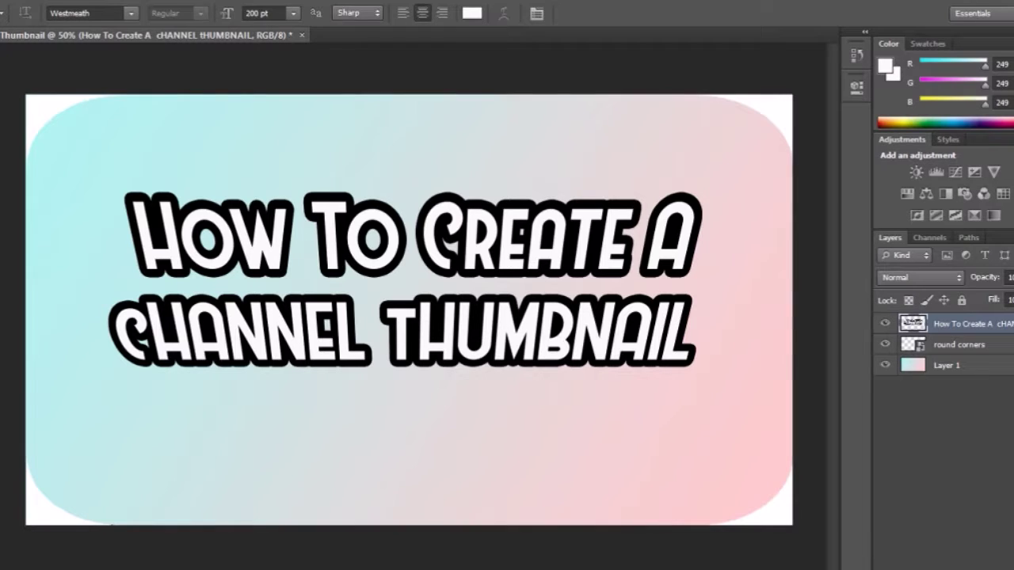
{"action": "right_click", "coordinate": [963, 320]}
{"action": "left_click", "coordinate": [515, 129]}
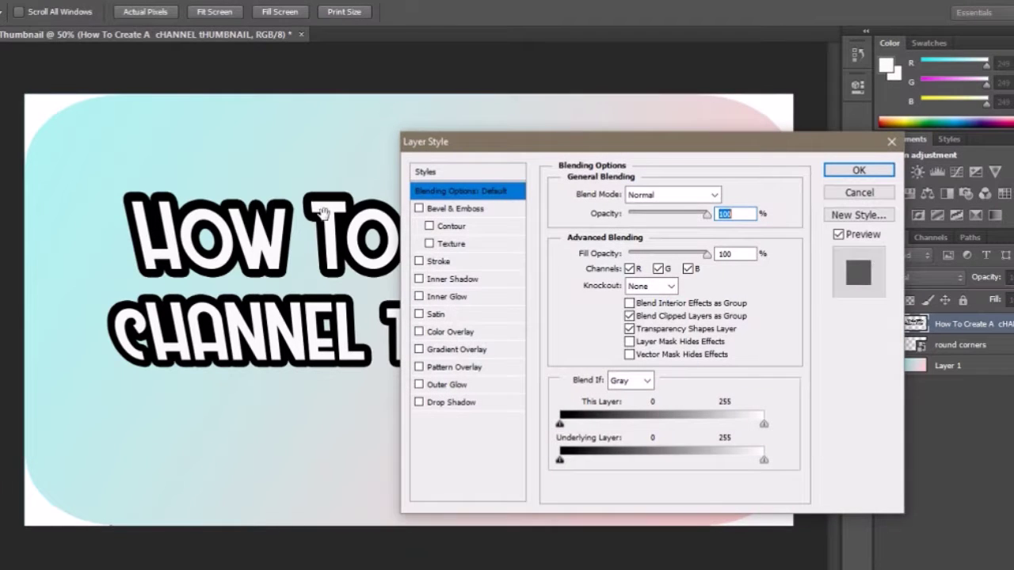
{"action": "left_click", "coordinate": [428, 244]}
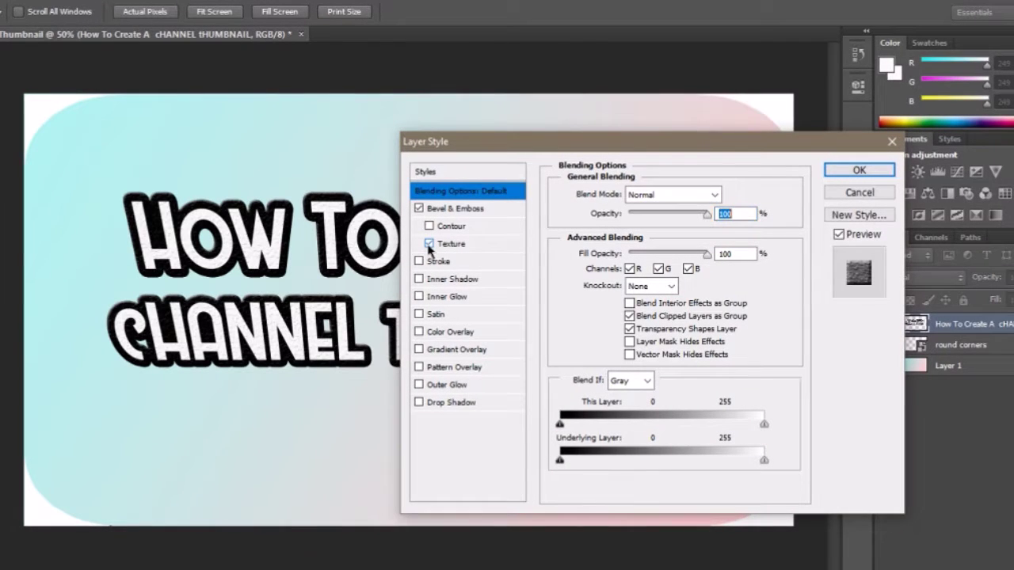
{"action": "left_click", "coordinate": [670, 195]}
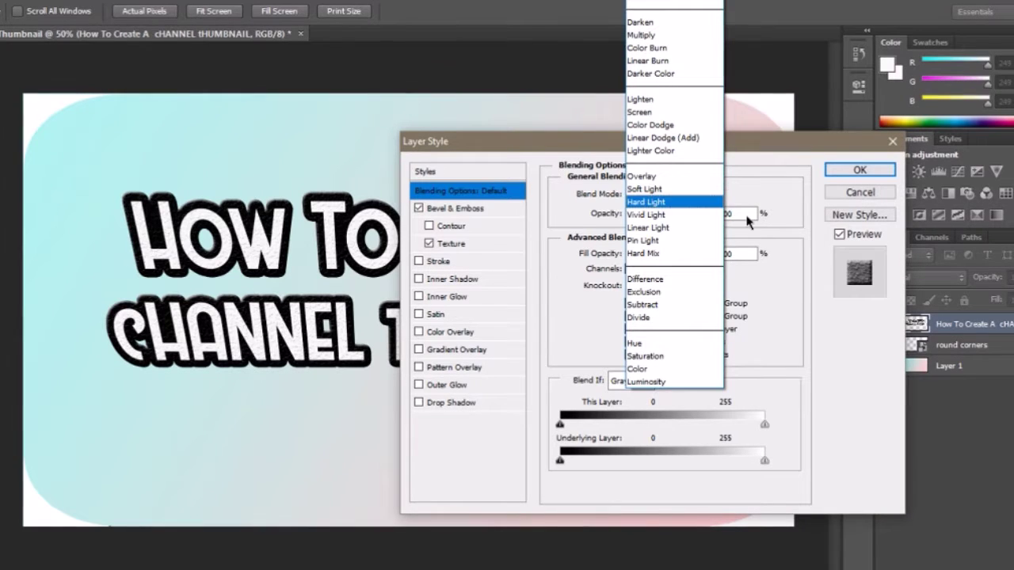
{"action": "left_click", "coordinate": [646, 12]}
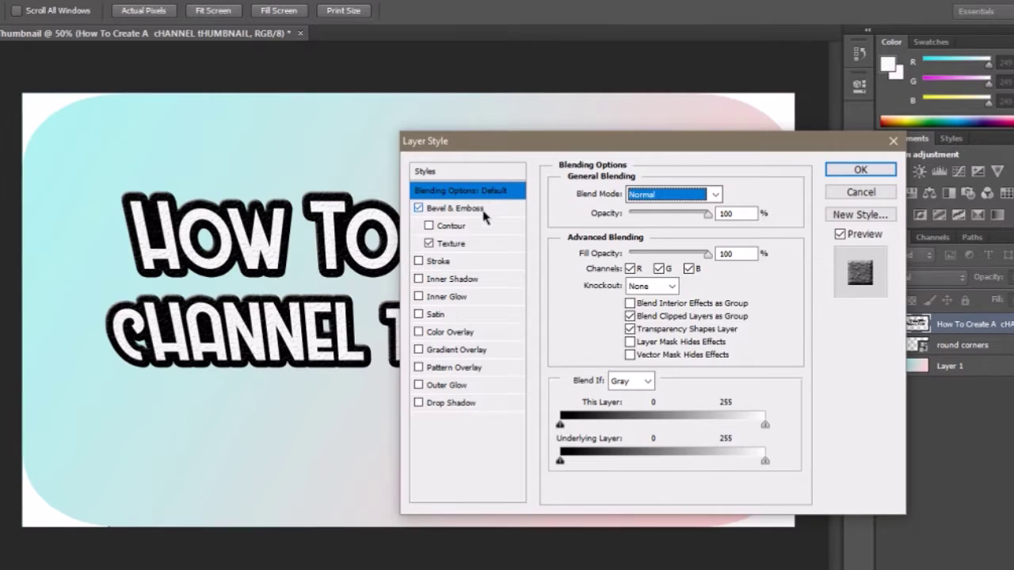
- Try the available Texture patterns on the title, ending with the dark grey fine-grained one
{"action": "left_click", "coordinate": [429, 243]}
{"action": "left_click", "coordinate": [453, 245]}
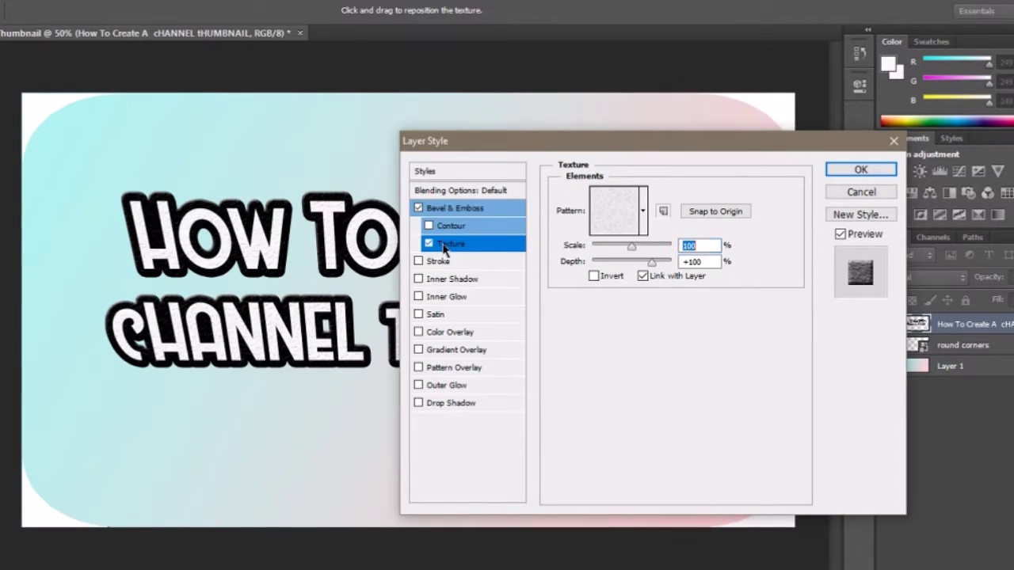
{"action": "left_click", "coordinate": [641, 220]}
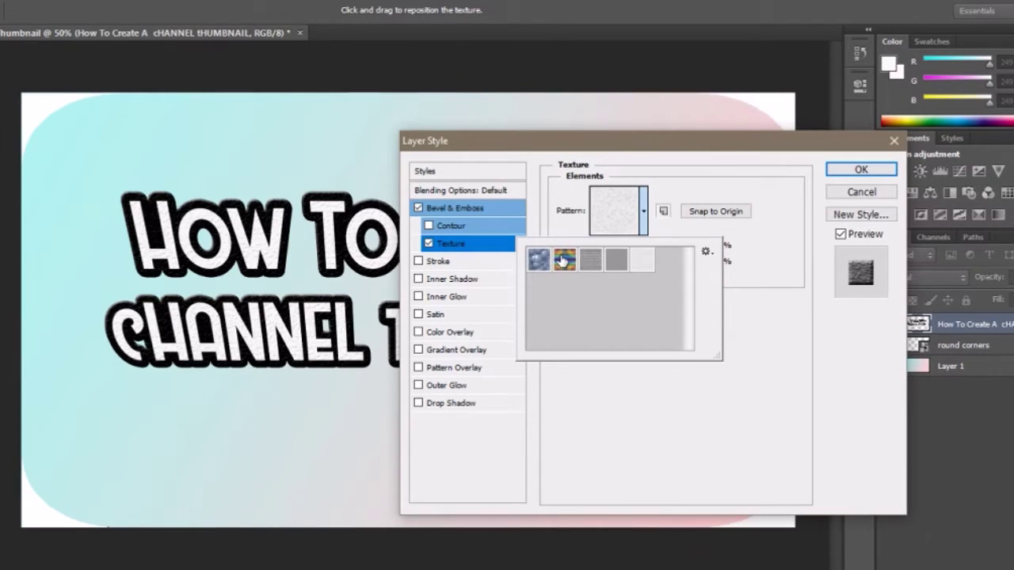
{"action": "left_click", "coordinate": [537, 259]}
{"action": "left_click", "coordinate": [590, 261]}
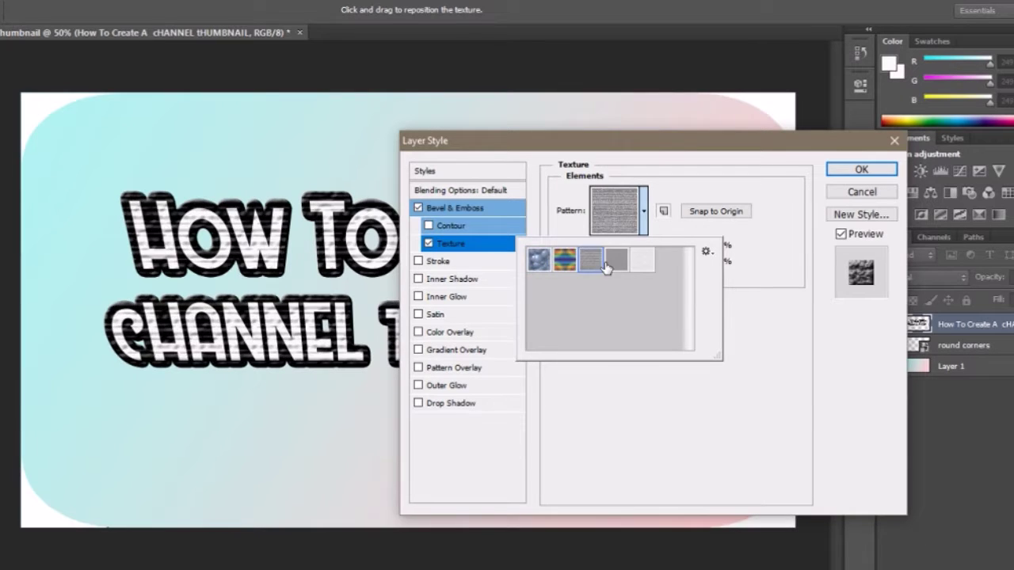
{"action": "left_click", "coordinate": [643, 267]}
{"action": "left_click", "coordinate": [611, 269]}
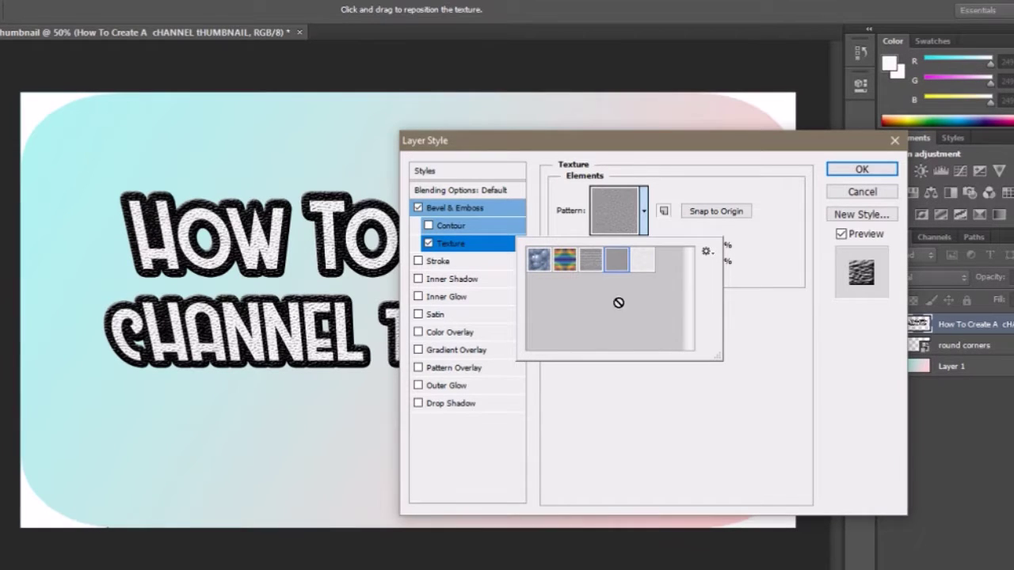
{"action": "left_click", "coordinate": [780, 330]}
- Add Stroke and Inner Glow to the title, and try Inner Shadow but leave it switched off
{"action": "left_click", "coordinate": [418, 263]}
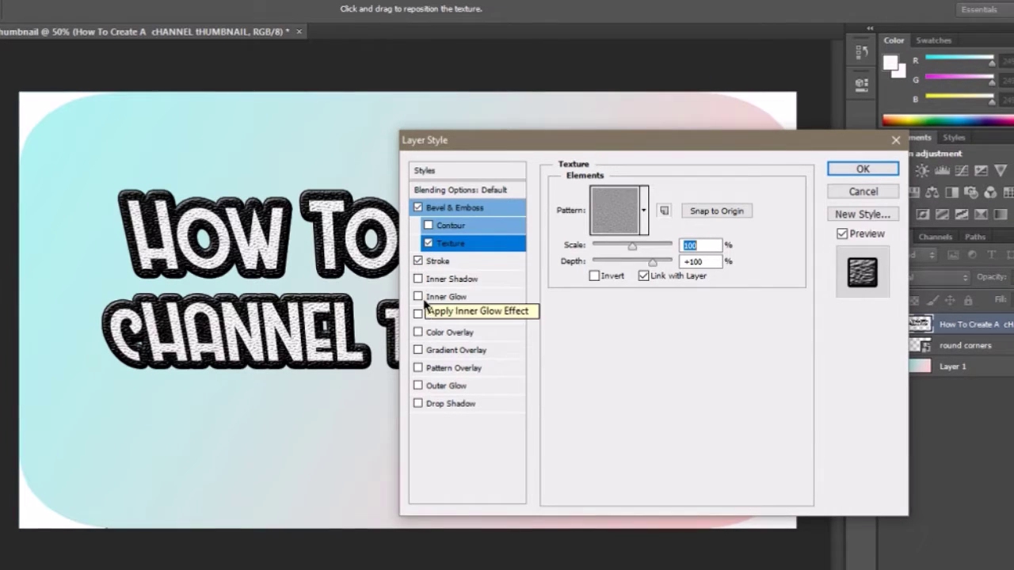
{"action": "left_click", "coordinate": [420, 296]}
{"action": "left_click", "coordinate": [420, 282]}
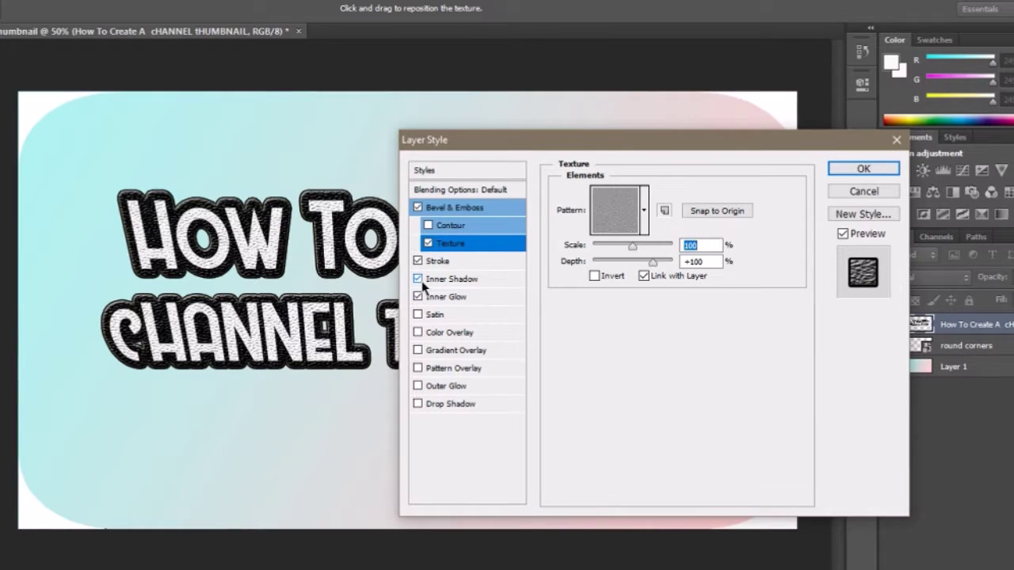
{"action": "left_click", "coordinate": [422, 283]}
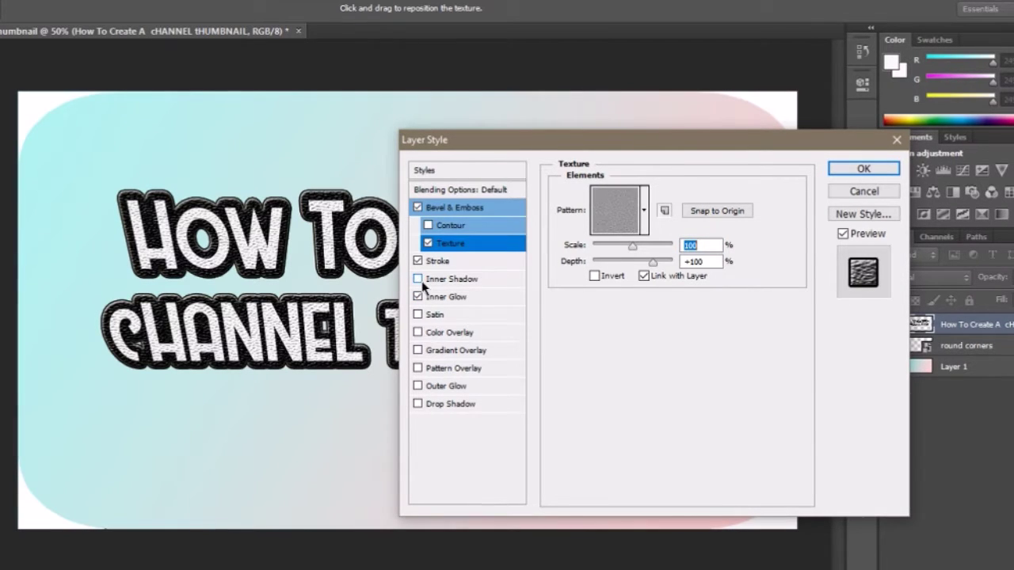
- Try Color Overlay and Gradient Overlay on the textured title, switching each one off again
{"action": "left_click", "coordinate": [418, 333]}
{"action": "left_click", "coordinate": [418, 333]}
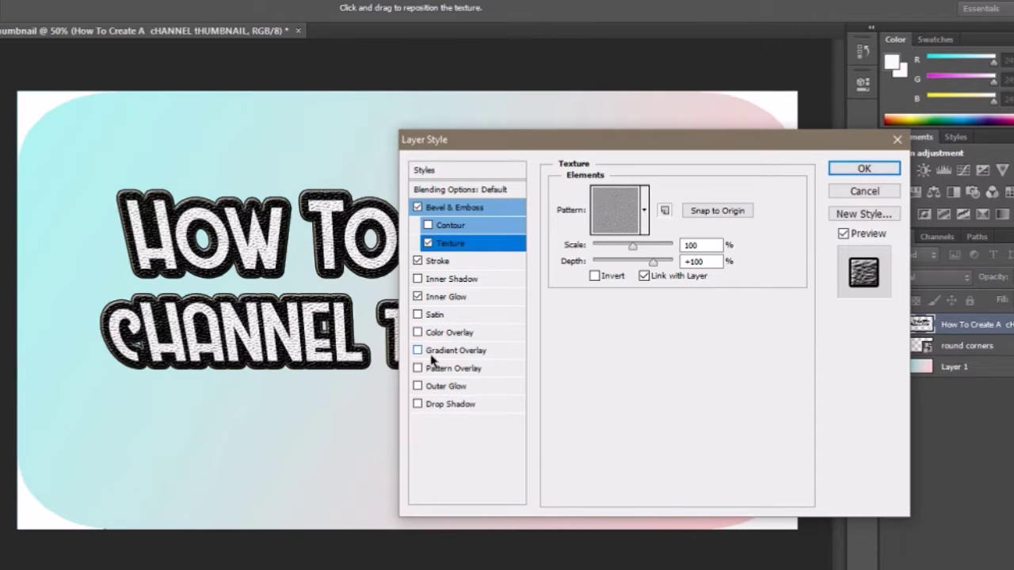
{"action": "left_click", "coordinate": [419, 351]}
{"action": "left_click", "coordinate": [418, 352]}
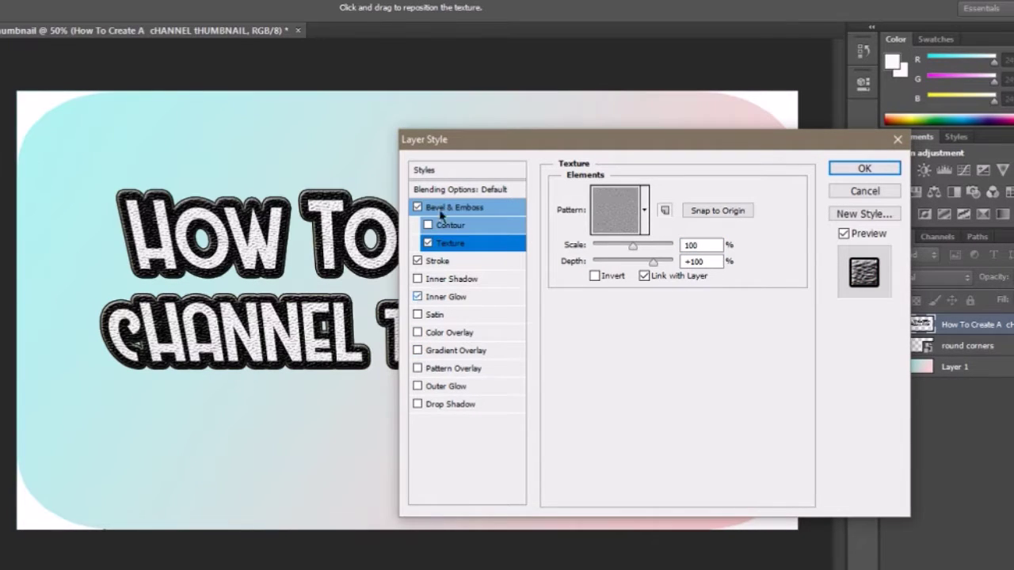
- Turn off the title's Texture and enable Gradient Overlay, showing its settings
{"action": "left_click", "coordinate": [429, 244]}
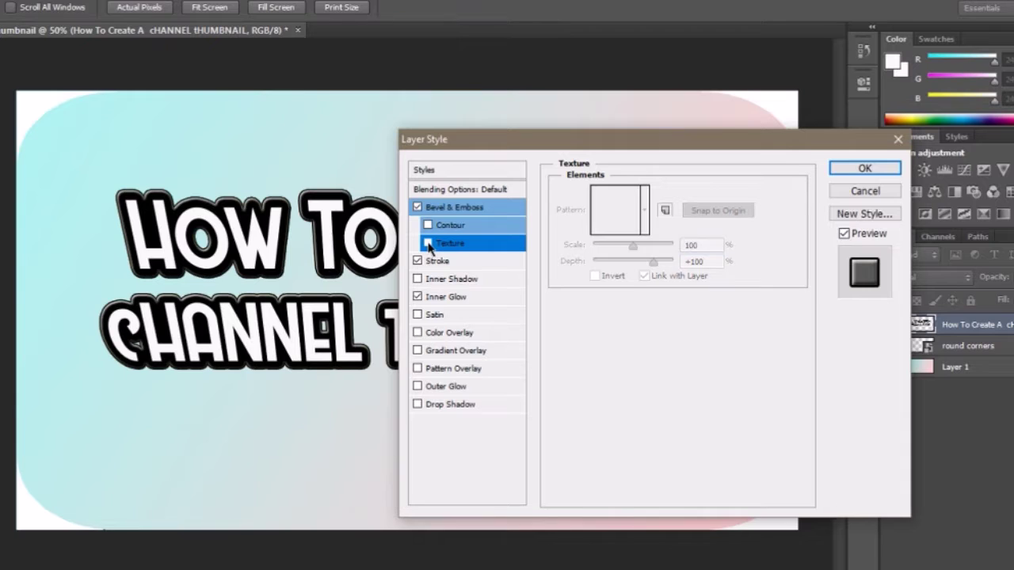
{"action": "left_click", "coordinate": [417, 351]}
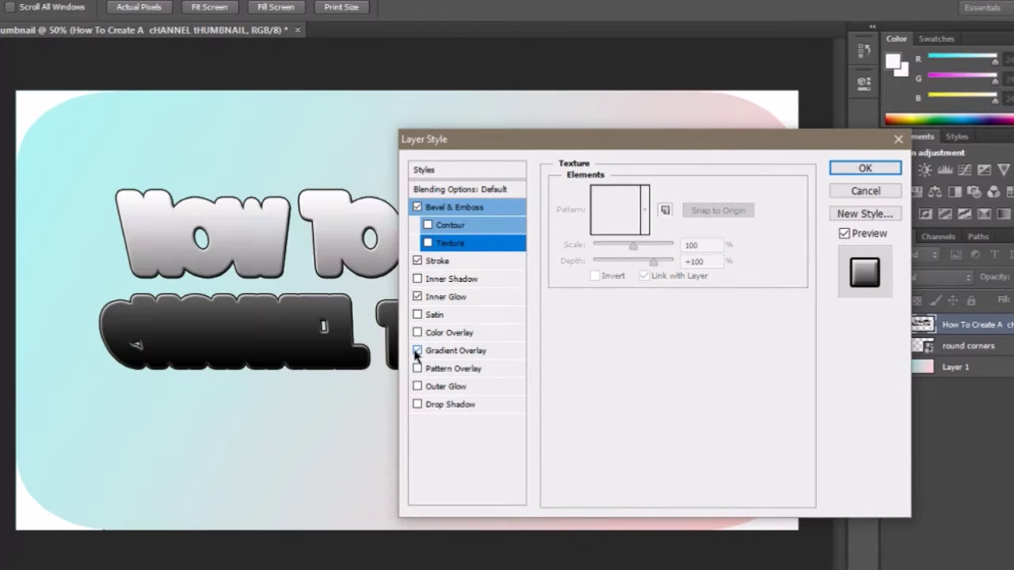
{"action": "left_click", "coordinate": [469, 354]}
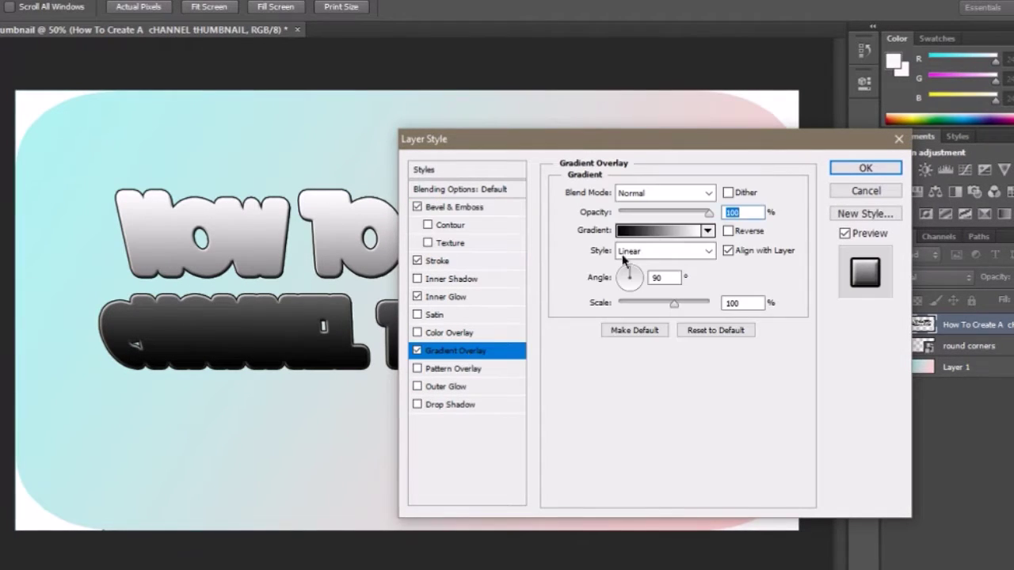
- Try the Violet, Green, Orange gradient on the title, settle on the Neutral Density preset and apply the layer style
{"action": "left_click", "coordinate": [708, 231]}
{"action": "left_click", "coordinate": [642, 292]}
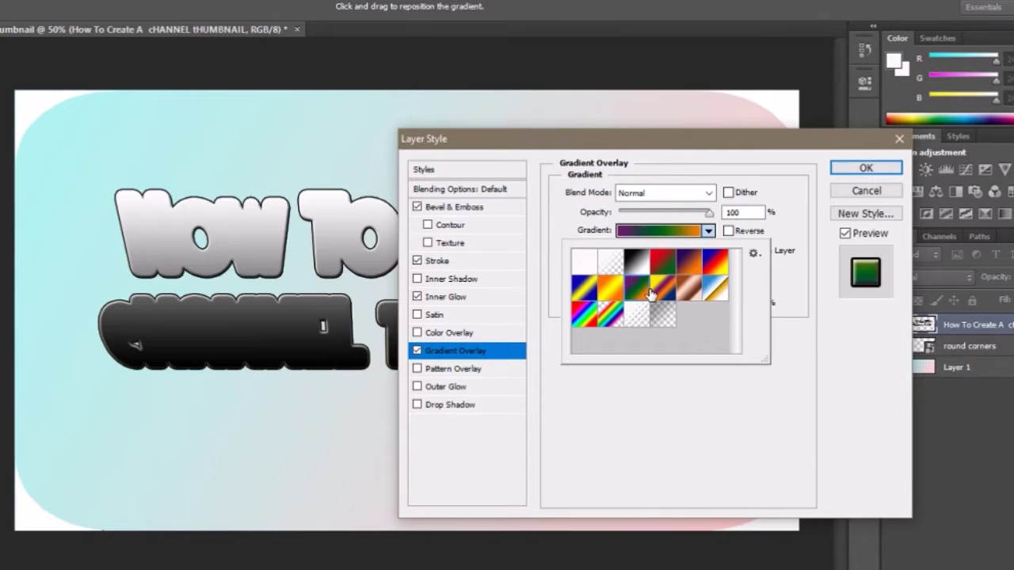
{"action": "left_click", "coordinate": [708, 230]}
{"action": "left_click", "coordinate": [699, 230]}
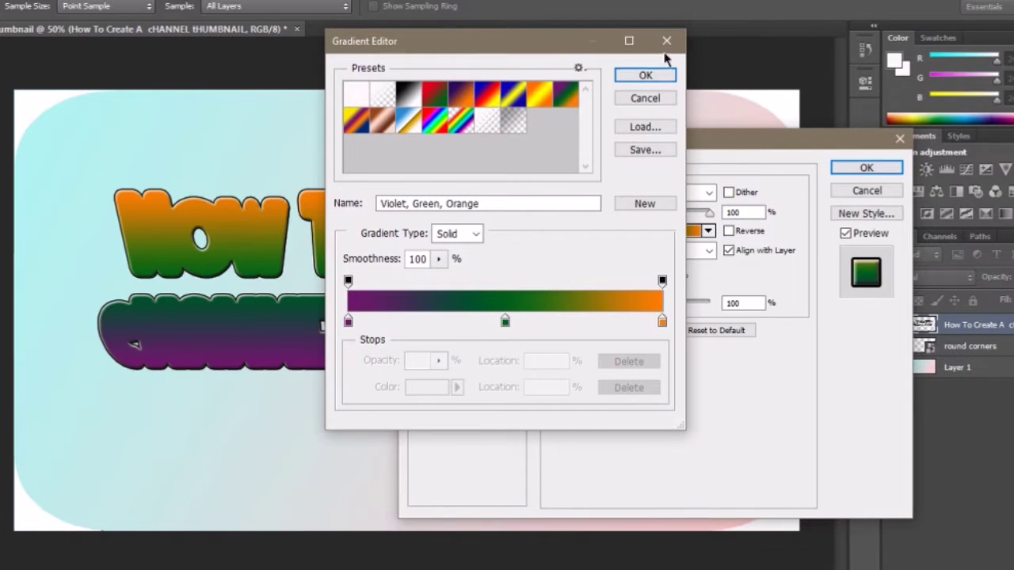
{"action": "left_click", "coordinate": [511, 121]}
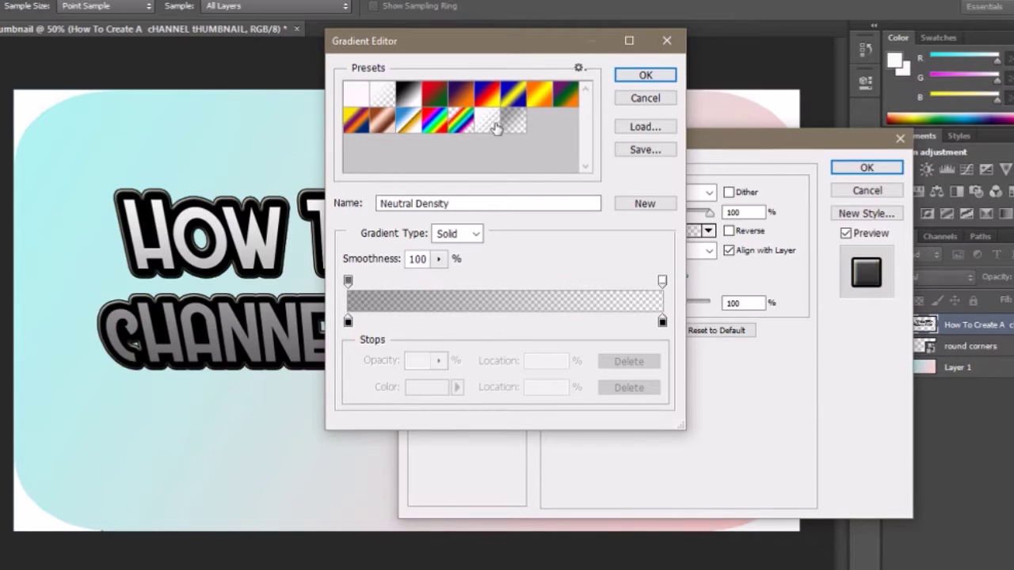
{"action": "left_click", "coordinate": [450, 127]}
{"action": "left_click", "coordinate": [511, 126]}
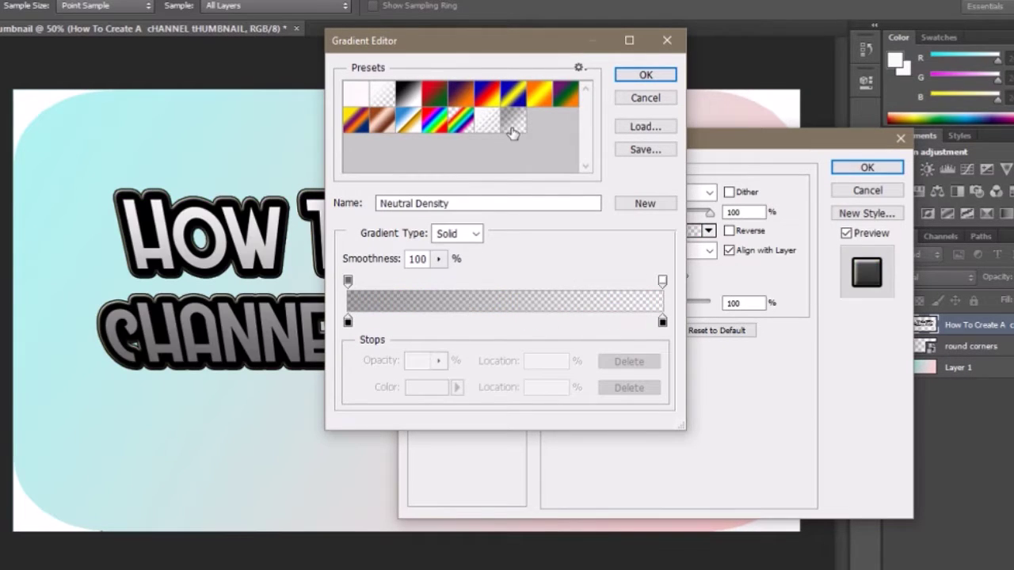
{"action": "left_click", "coordinate": [646, 75]}
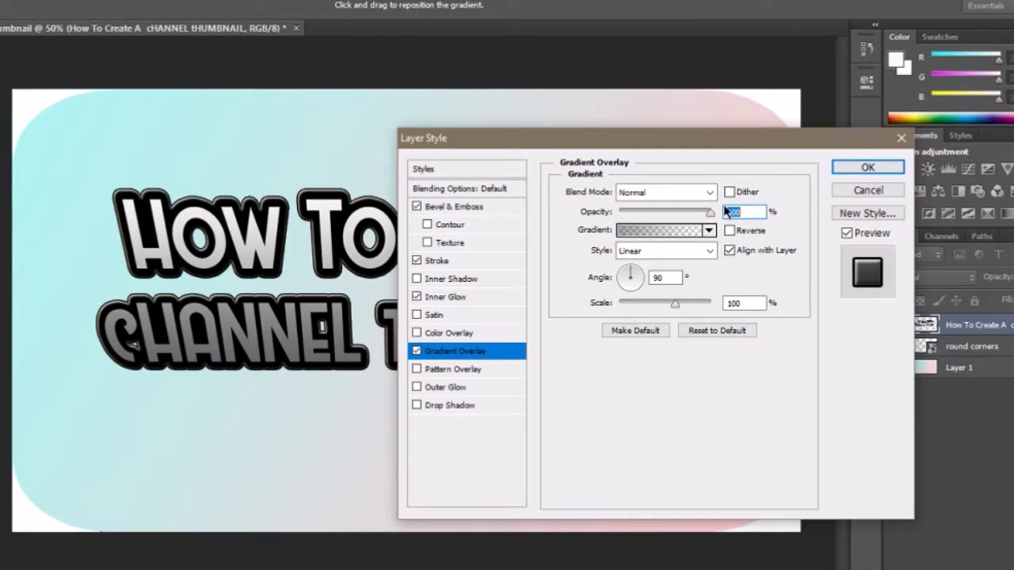
{"action": "left_click", "coordinate": [645, 233]}
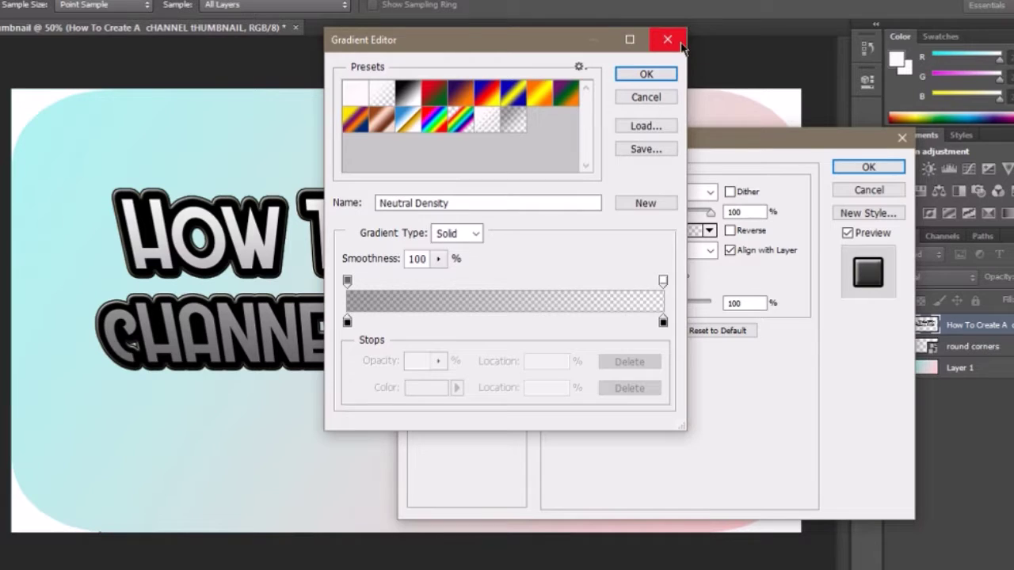
{"action": "left_click", "coordinate": [667, 39]}
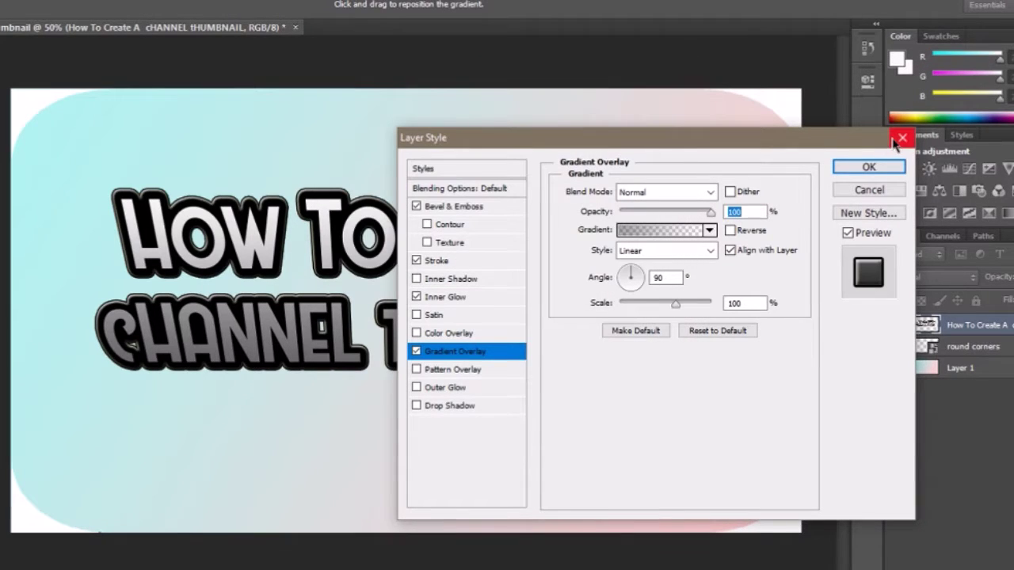
{"action": "left_click", "coordinate": [871, 169]}
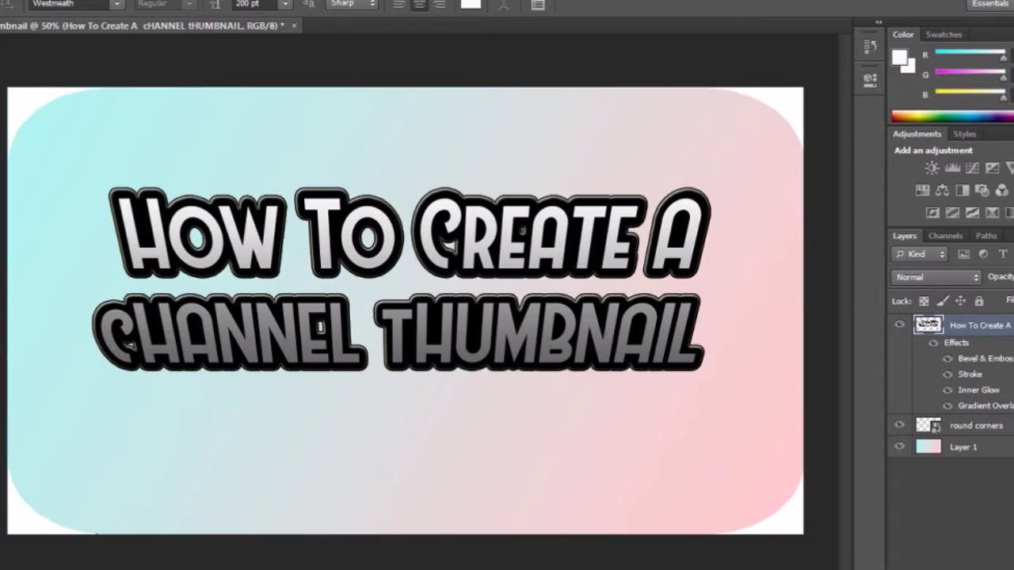
- Start a new text layer in 24 pt Moonlight near the canvas's lower-left corner
{"action": "left_click", "coordinate": [286, 9]}
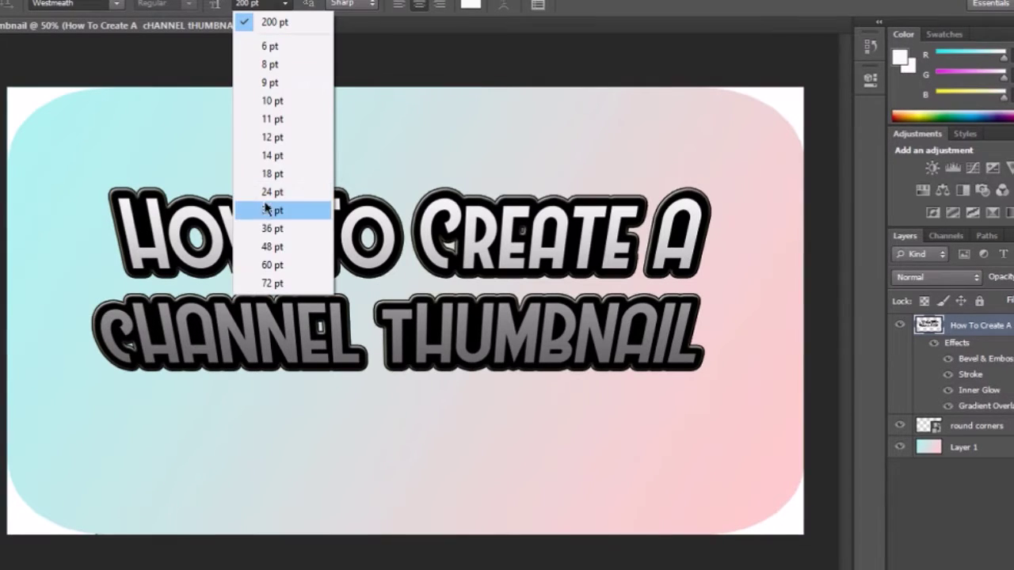
{"action": "left_click", "coordinate": [330, 192]}
{"action": "left_click", "coordinate": [116, 4]}
{"action": "scroll", "coordinate": [182, 119], "scroll_direction": "up", "scroll_amount": 6}
{"action": "scroll", "coordinate": [237, 158], "scroll_direction": "up", "scroll_amount": 3}
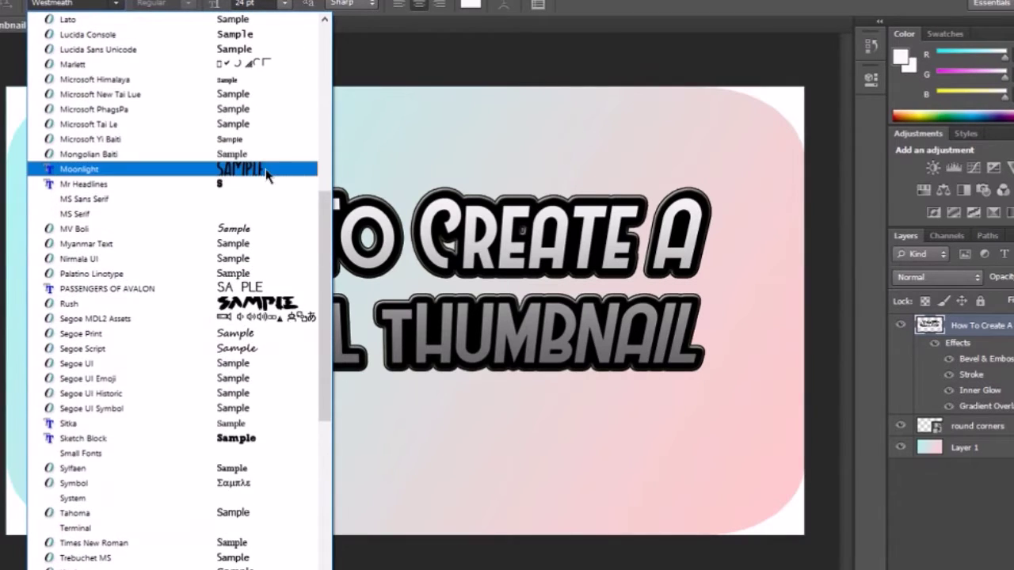
{"action": "left_click", "coordinate": [267, 172]}
{"action": "left_click", "coordinate": [90, 499]}
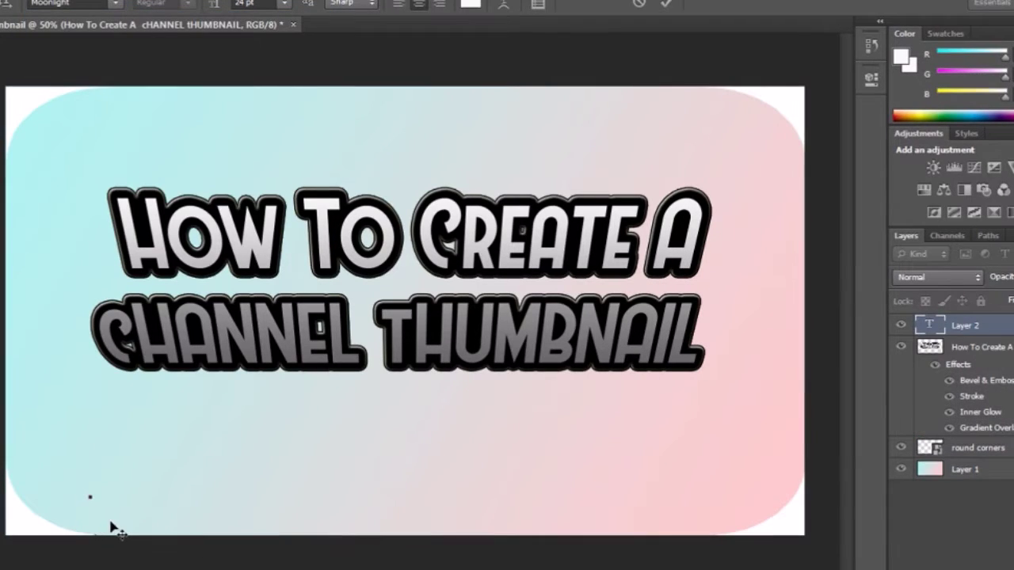